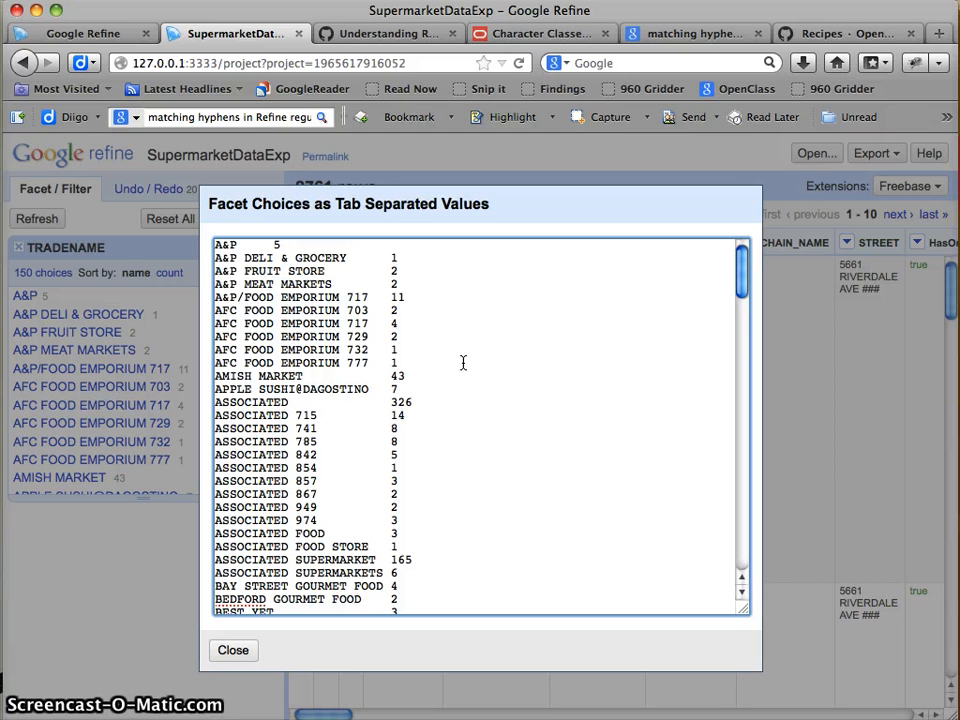
- Close the tab-separated list of TRADENAME choices and add a facet by choice counts for that column
click(240, 656)
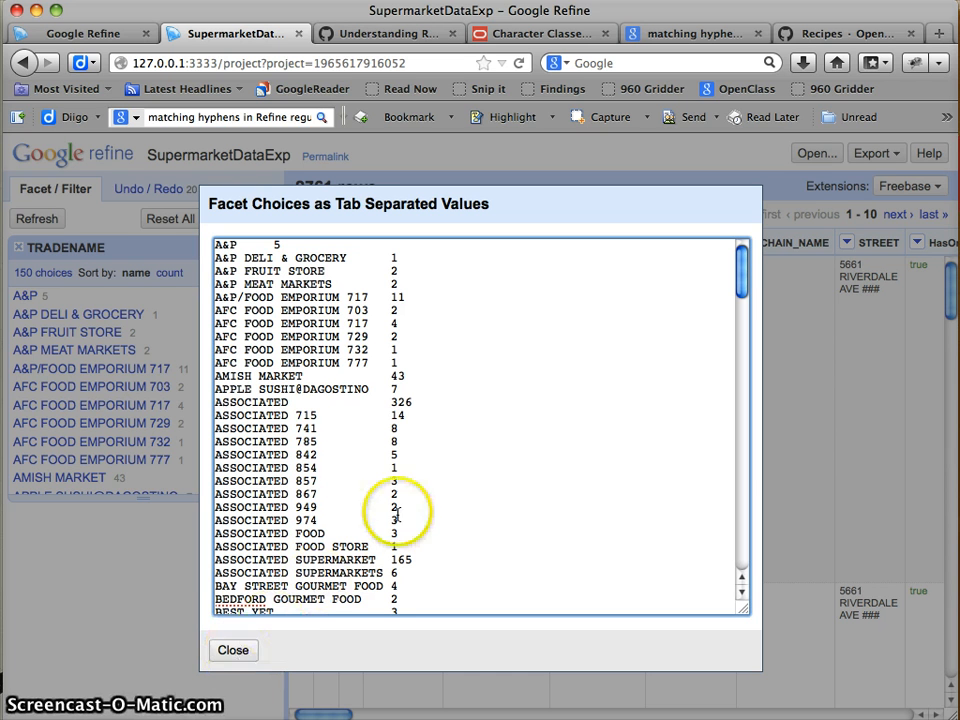
click(233, 651)
scroll(200, 433, down, 20)
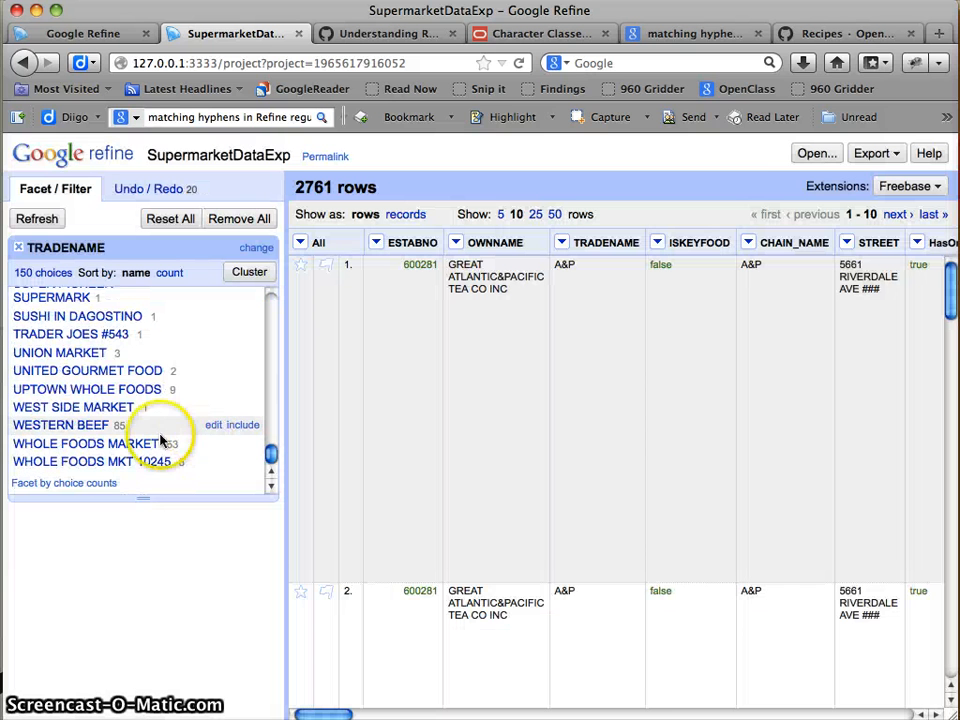
click(68, 485)
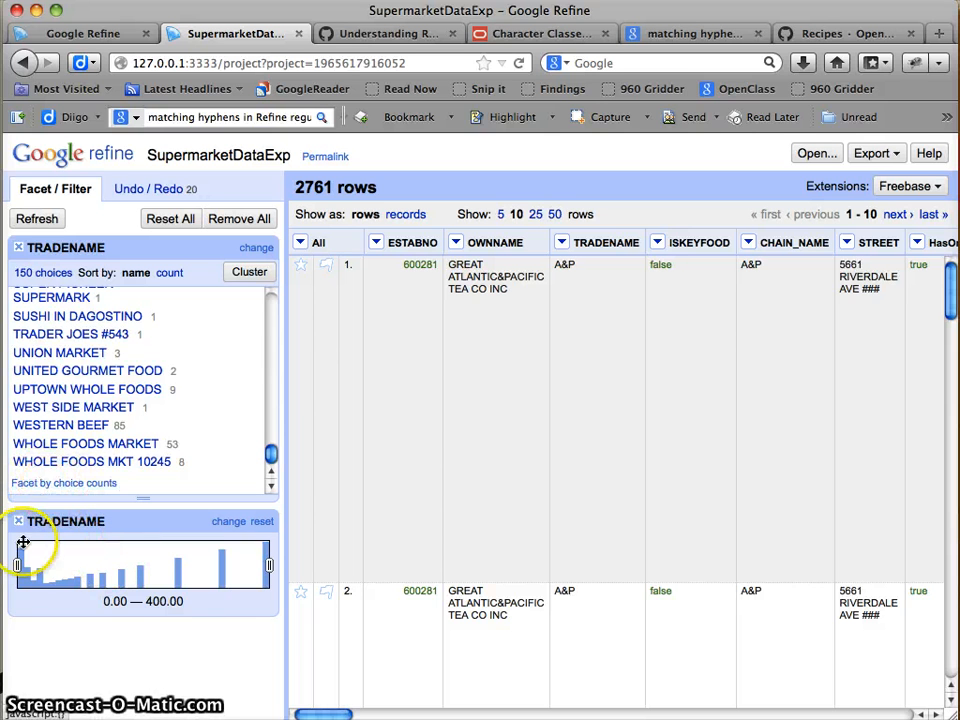
- Restrict the TRADENAME choice-count facet to the range 40 to 400
mouse_move(15, 566)
mouse_down()
mouse_move(74, 566)
mouse_move(25, 573)
mouse_up()
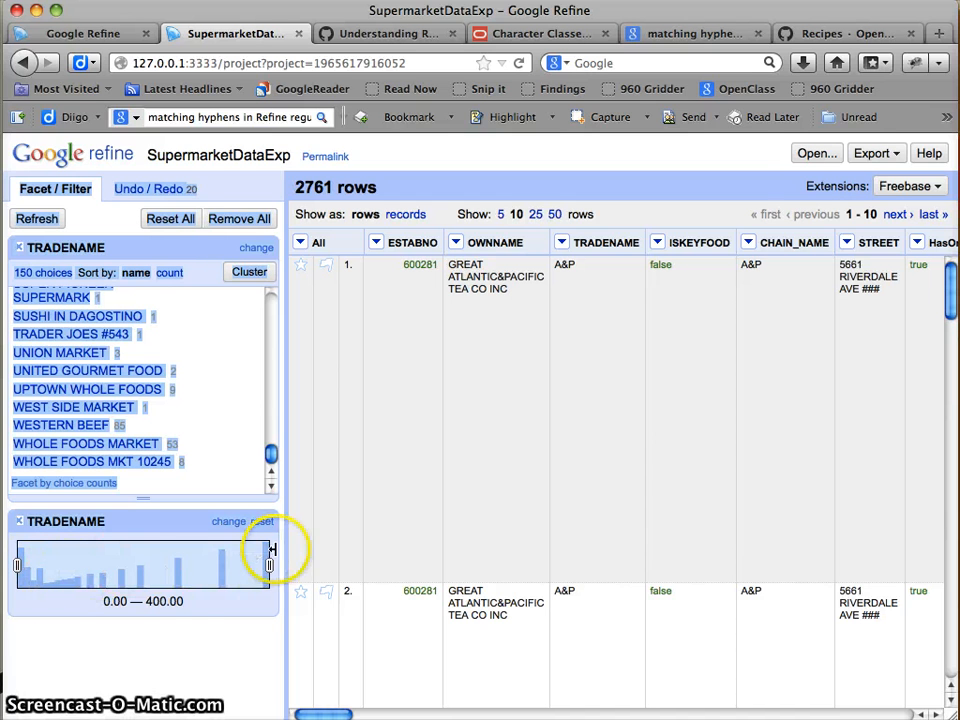
click(165, 574)
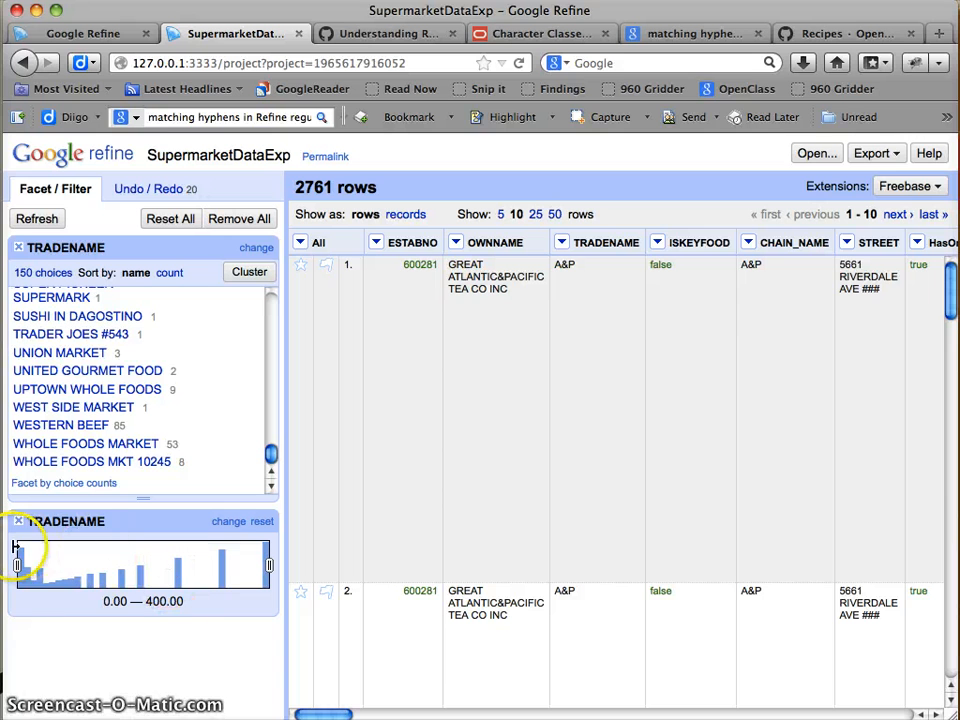
drag(16, 562, 43, 566)
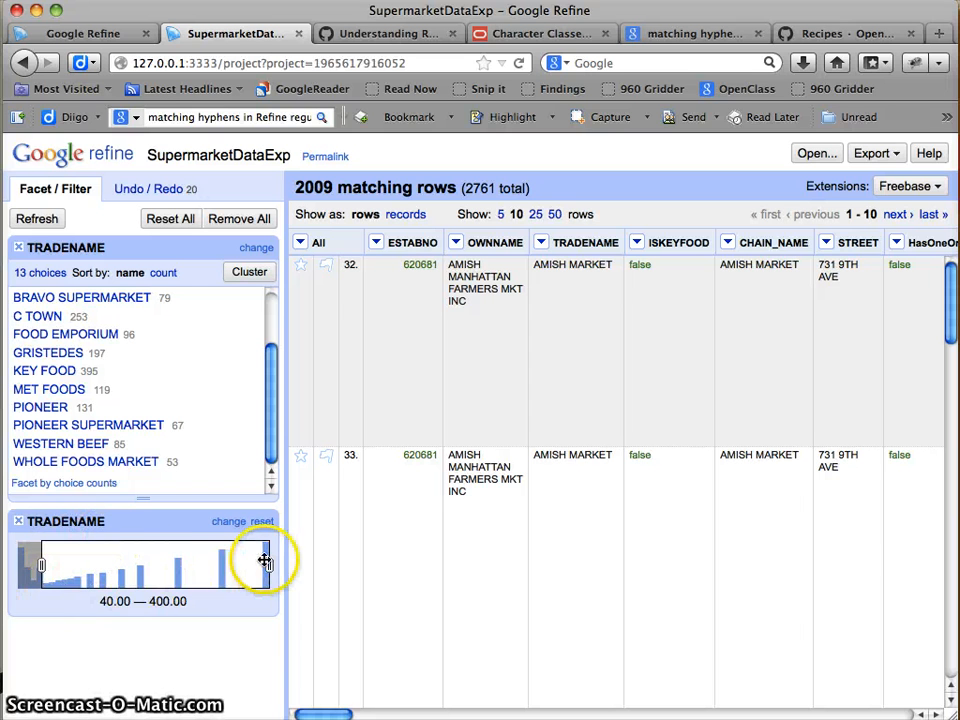
- Restore the choice-count range to 0 to 400 and remove the choice-count facet
drag(41, 566, 7, 567)
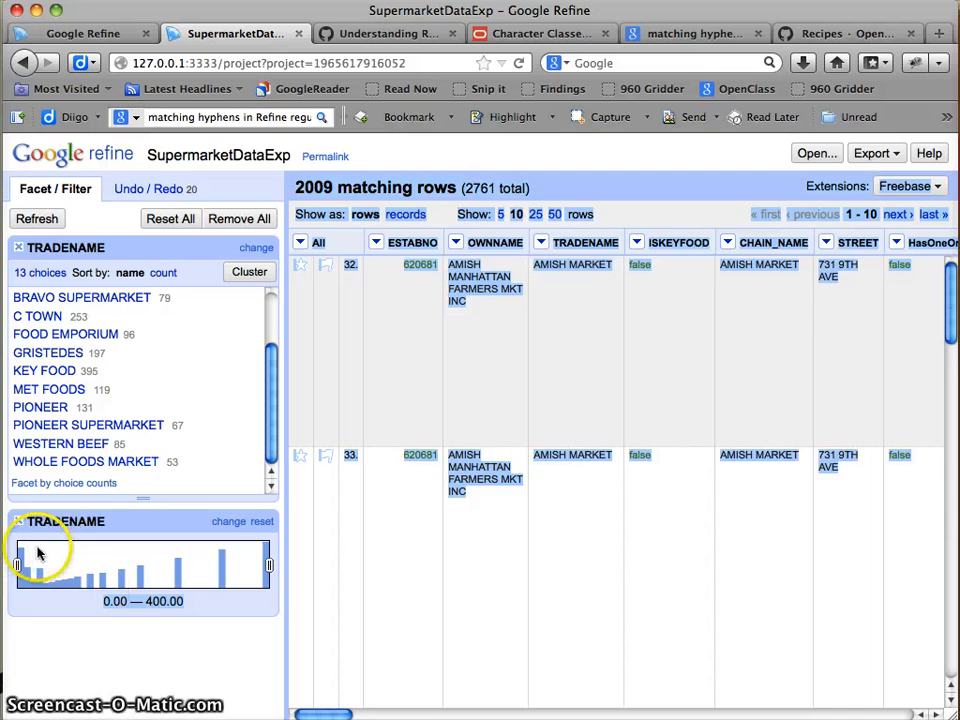
click(64, 561)
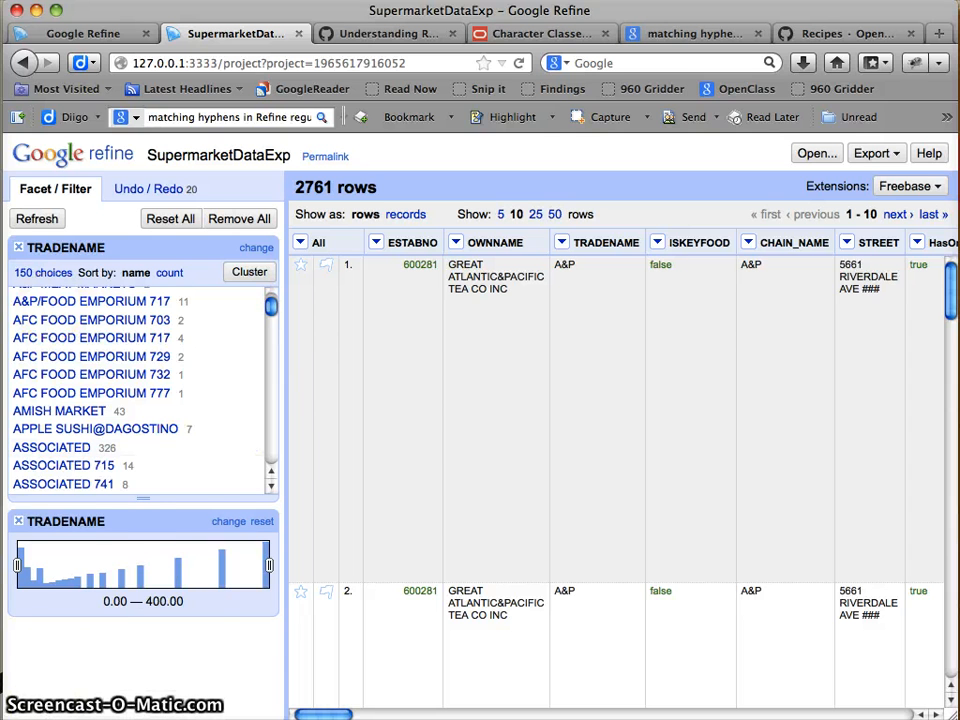
click(19, 521)
scroll(248, 360, up, 2)
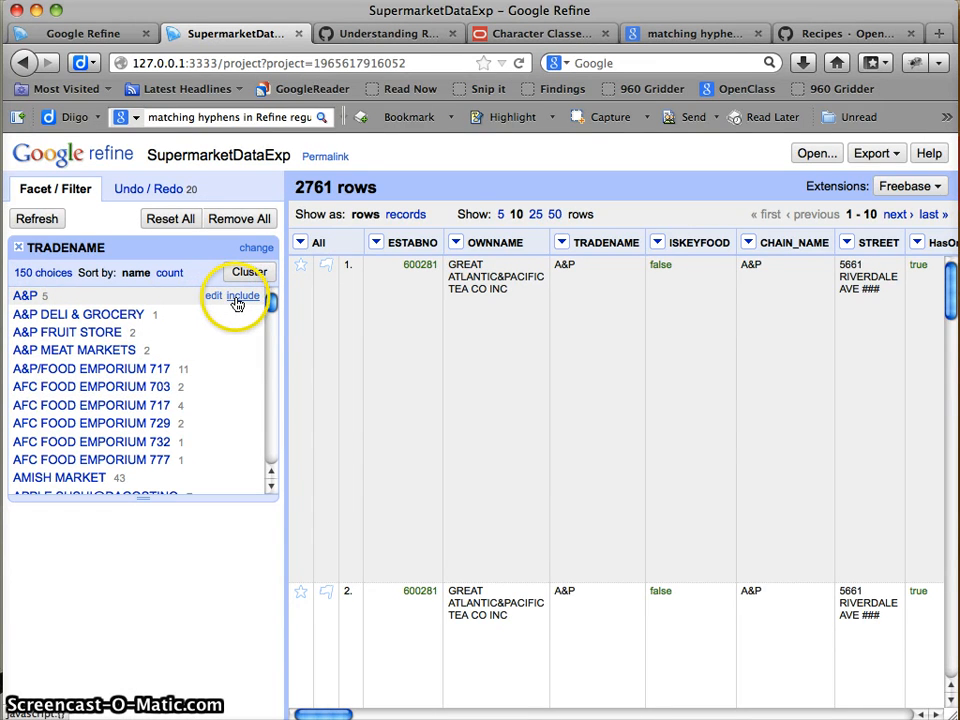
- Include A&P, A&P DELI & GROCERY, A&P FRUIT STORE, A&P MEAT MARKETS and A&P/FOOD EMPORIUM 717 in the TRADENAME facet selection
click(237, 299)
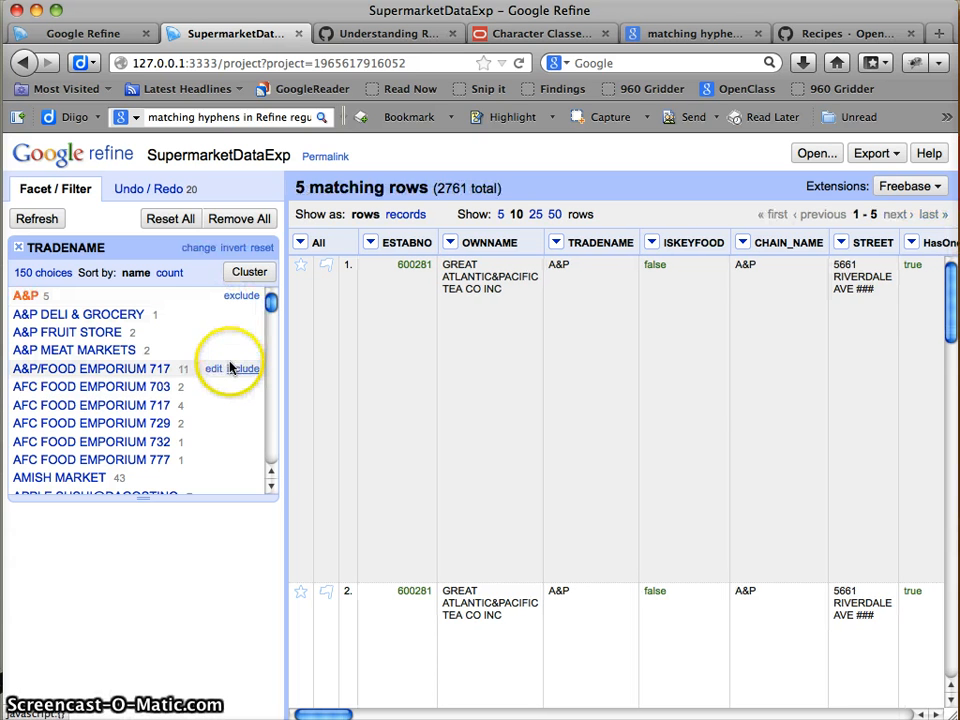
click(246, 315)
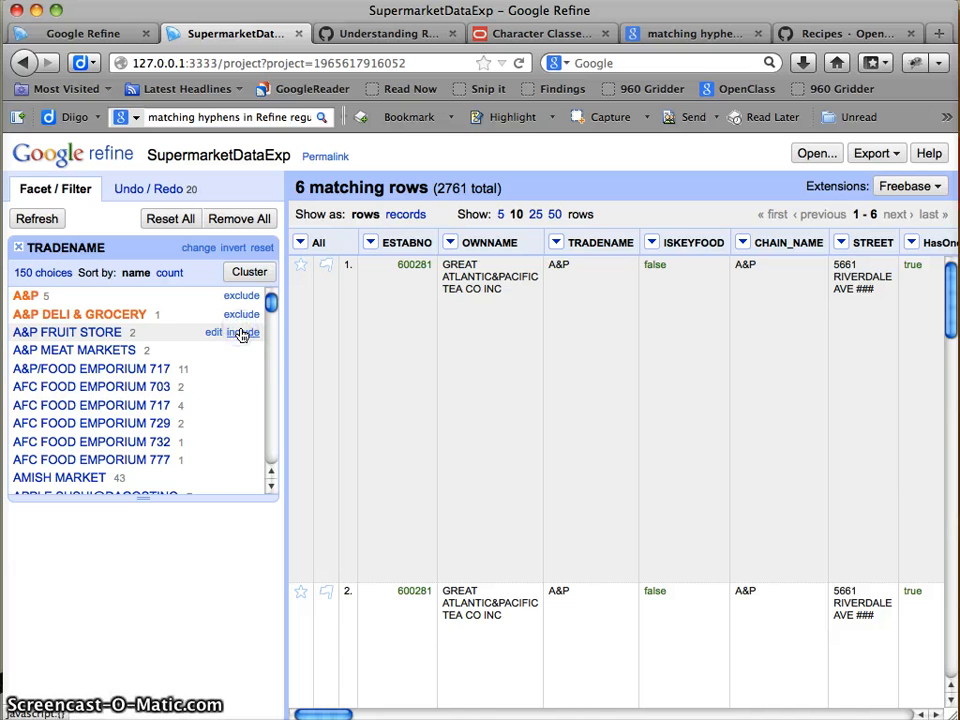
click(241, 334)
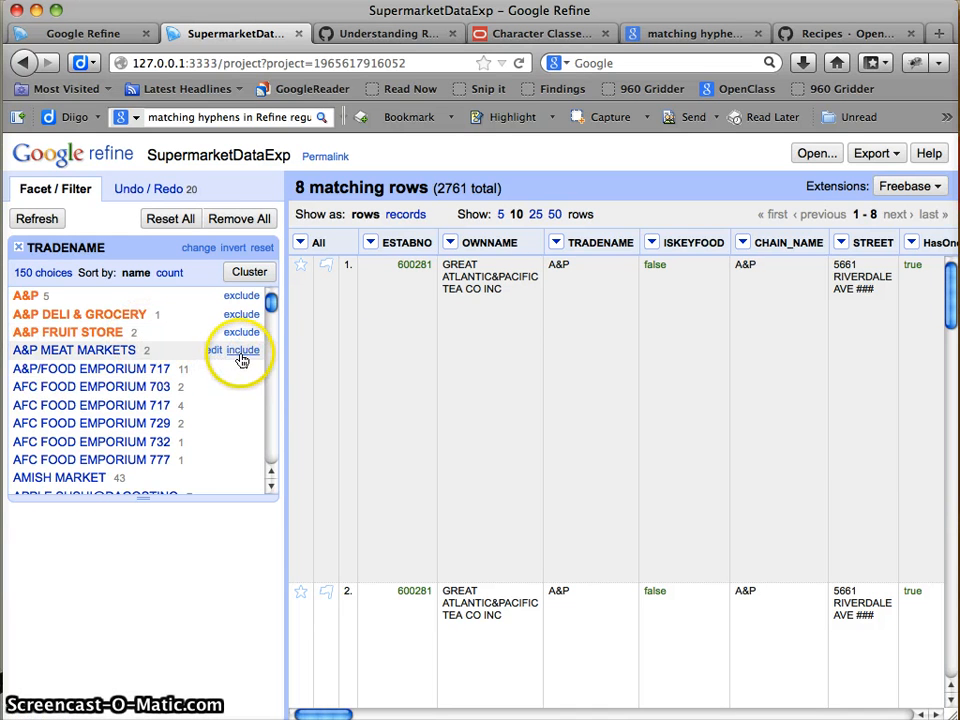
click(241, 352)
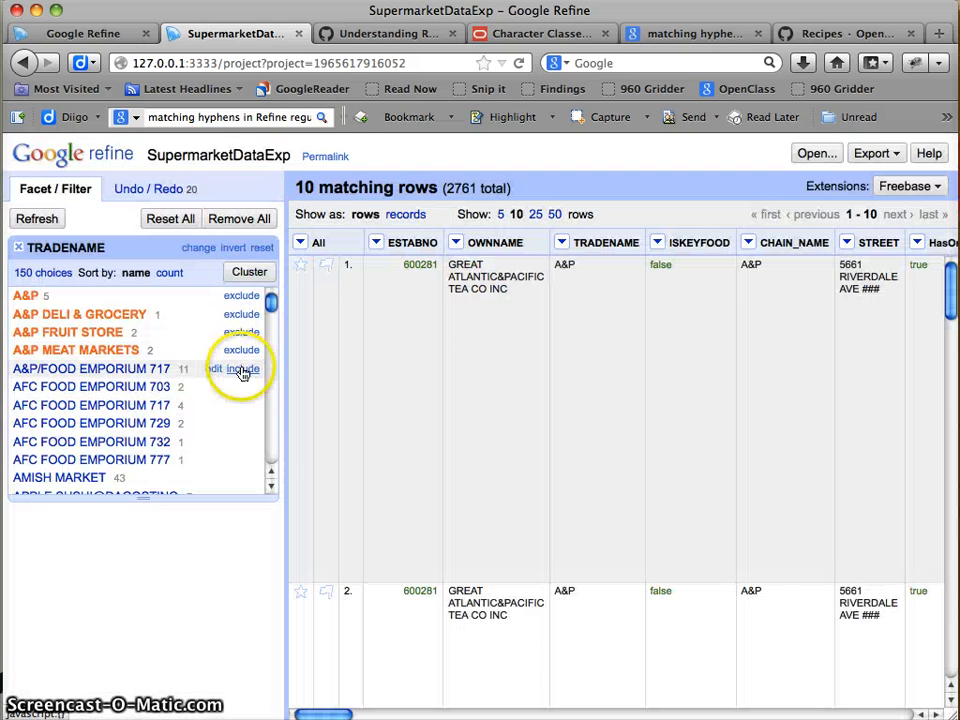
click(241, 369)
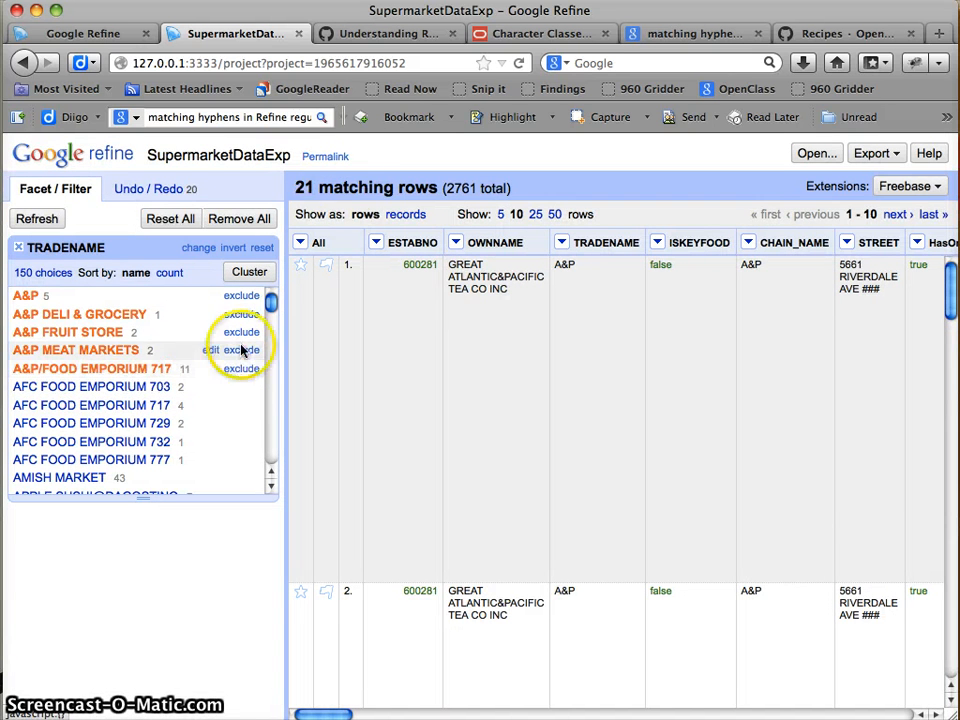
- Load the permalink for the filtered A&P rows and copy its full address, closing the GitHub "Understanding R..." page along the way
click(327, 157)
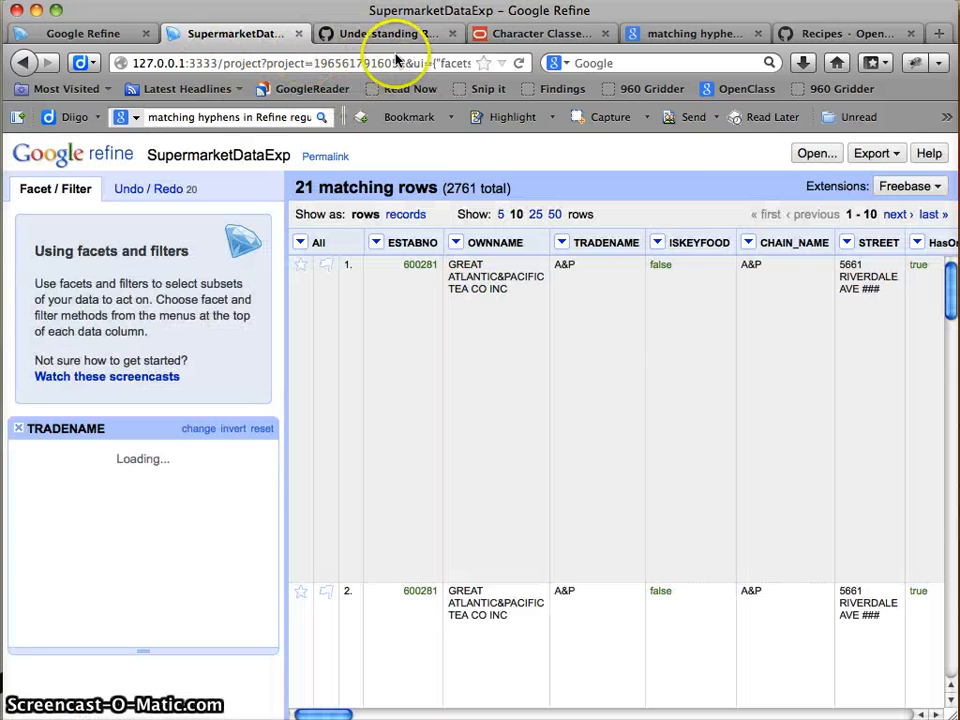
click(452, 35)
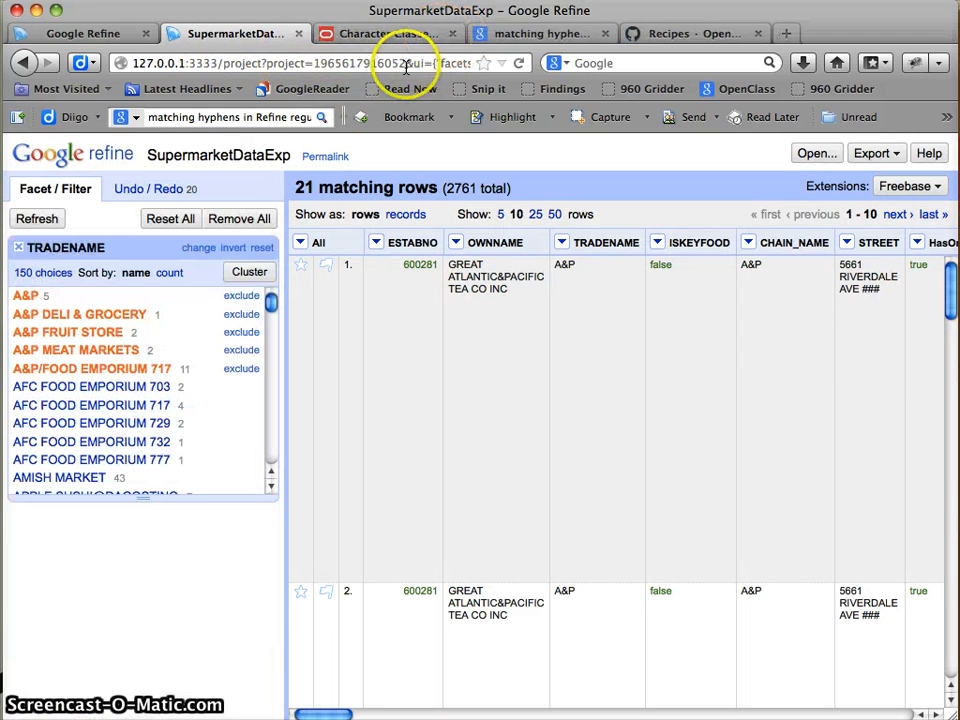
click(339, 64)
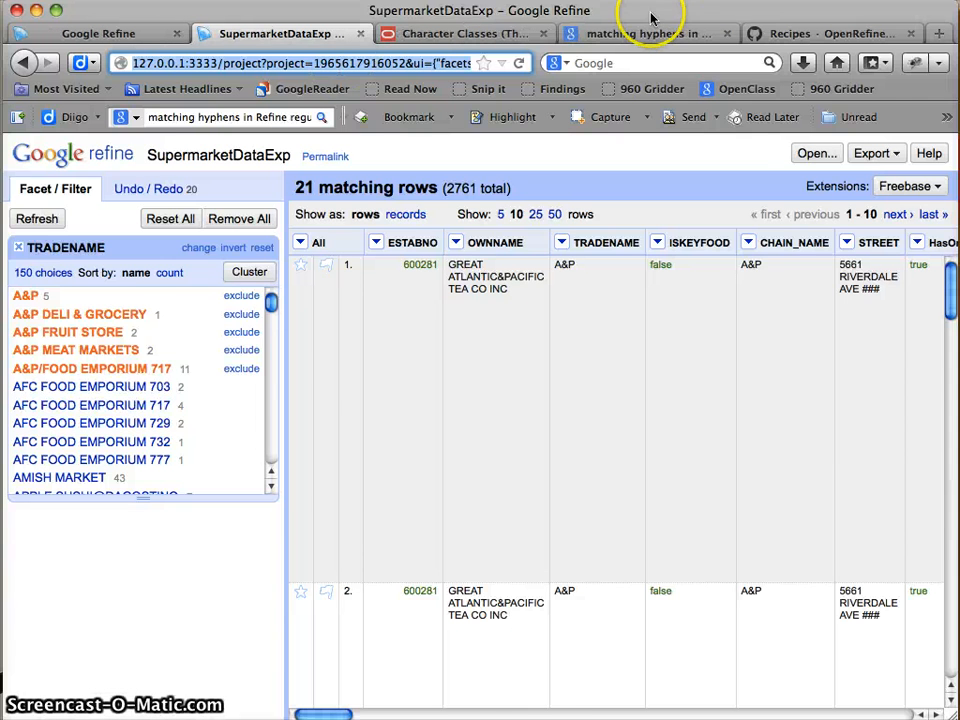
- Open the copied permalink in place of the Google search results for matching hyphens
click(632, 36)
click(389, 68)
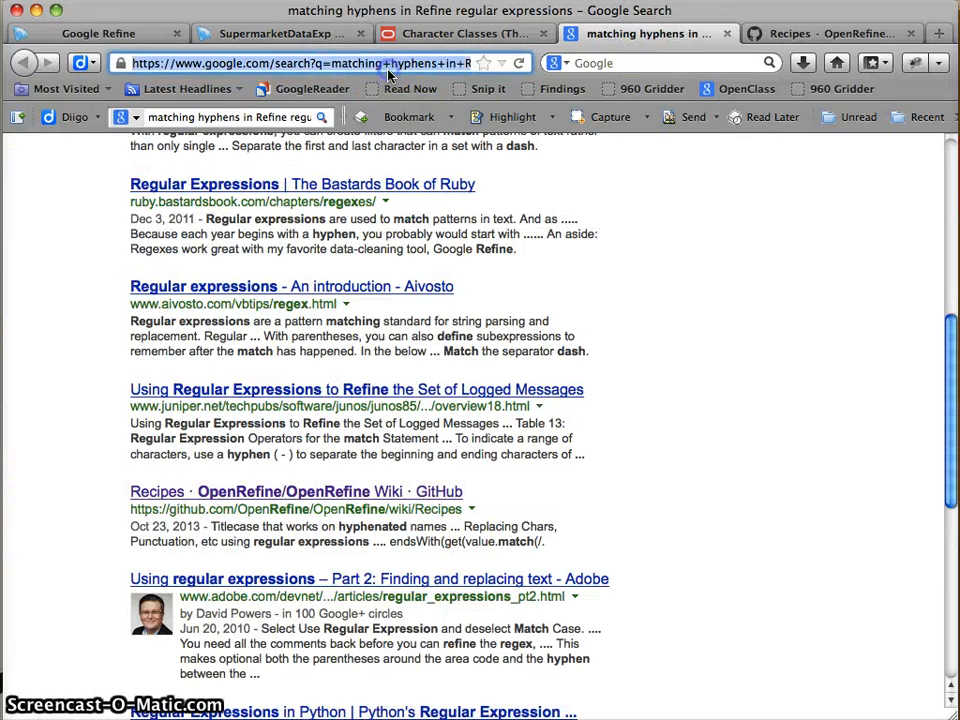
key(ctrl+v)
key(Return)
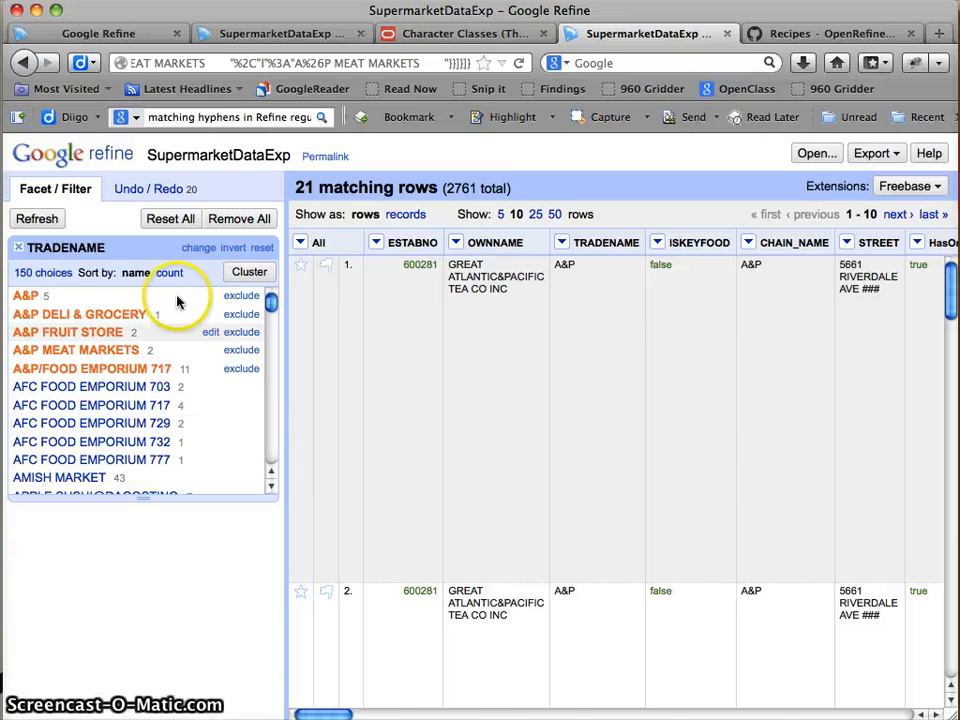
- Highlight the local host part 127.0.0.1:3333 at the start of the permalink address
scroll(232, 68, left, 10)
scroll(232, 68, left, 5)
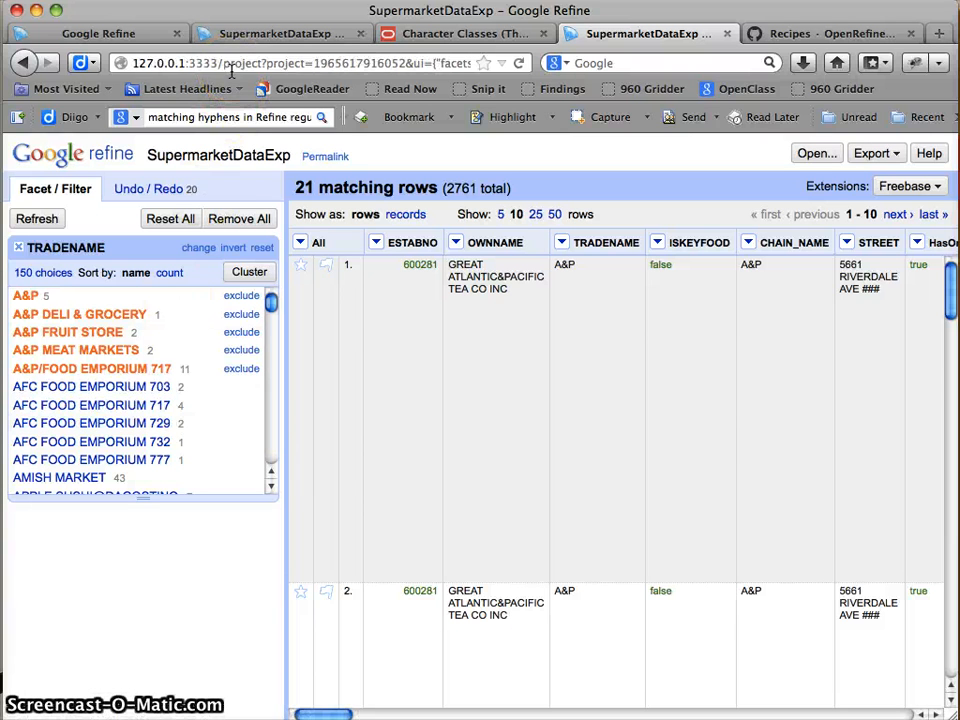
click(124, 60)
drag(132, 63, 218, 65)
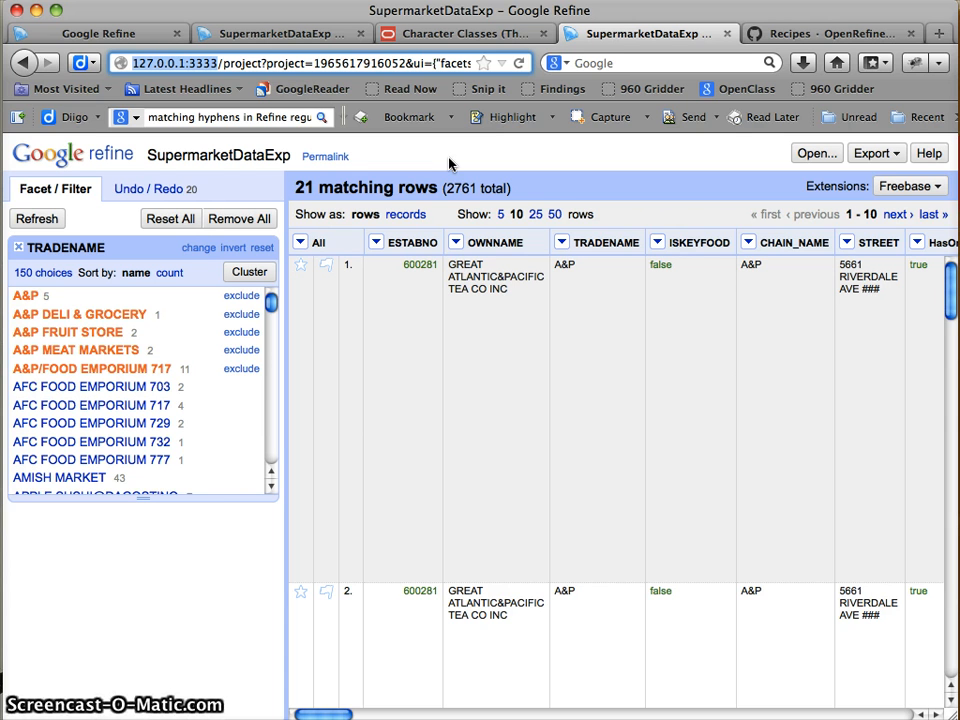
- Filter TRADENAME to only AFC FOOD EMPORIUM 717 and load the permalink for that view
click(92, 407)
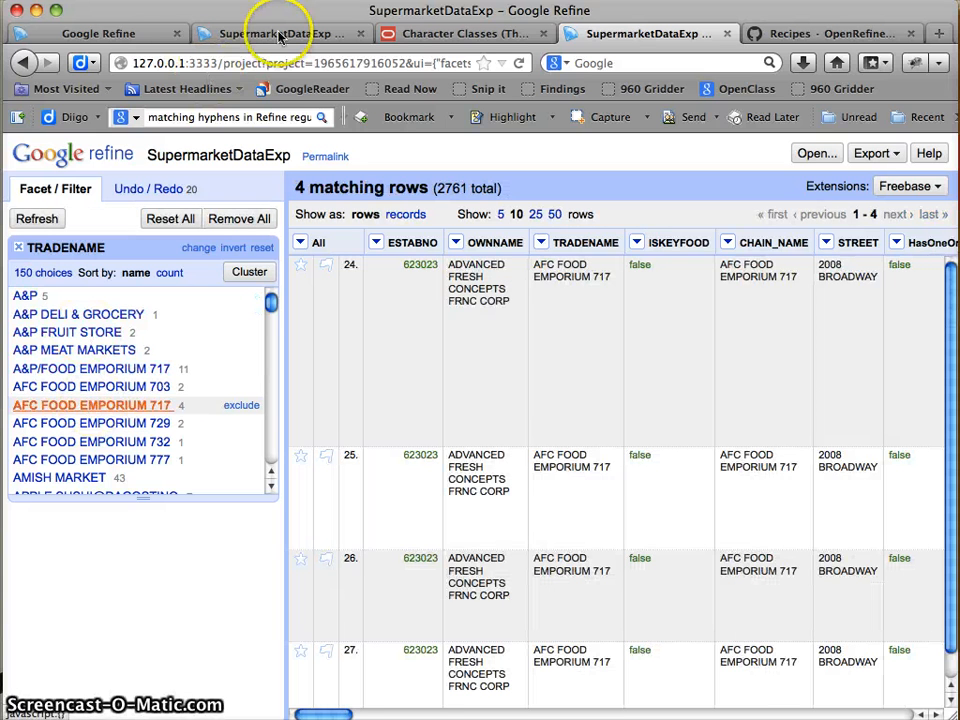
click(320, 157)
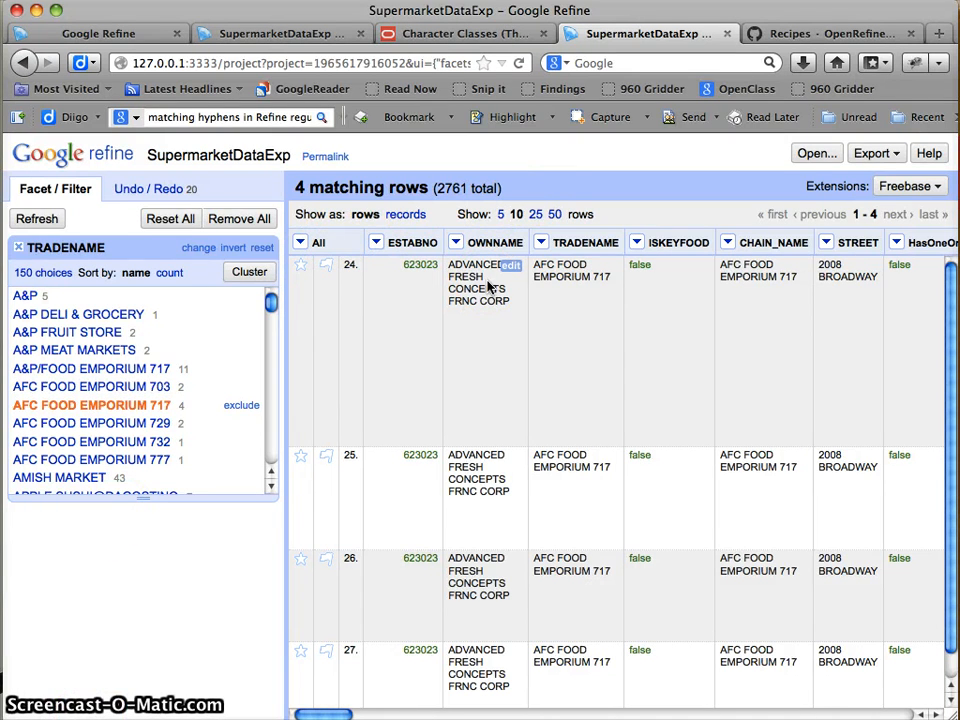
click(872, 155)
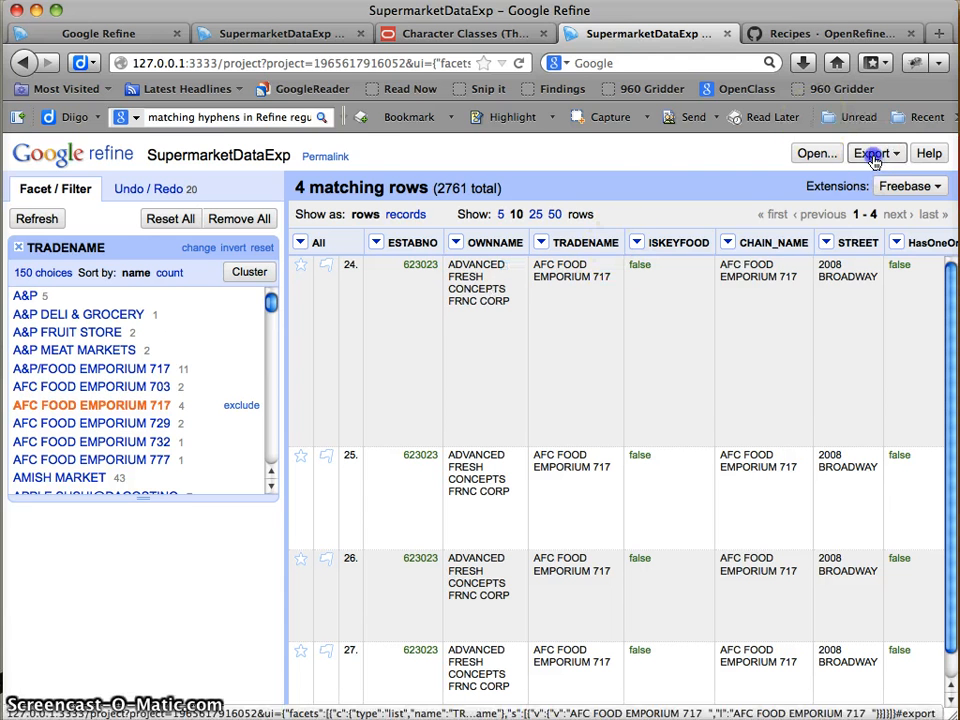
click(652, 183)
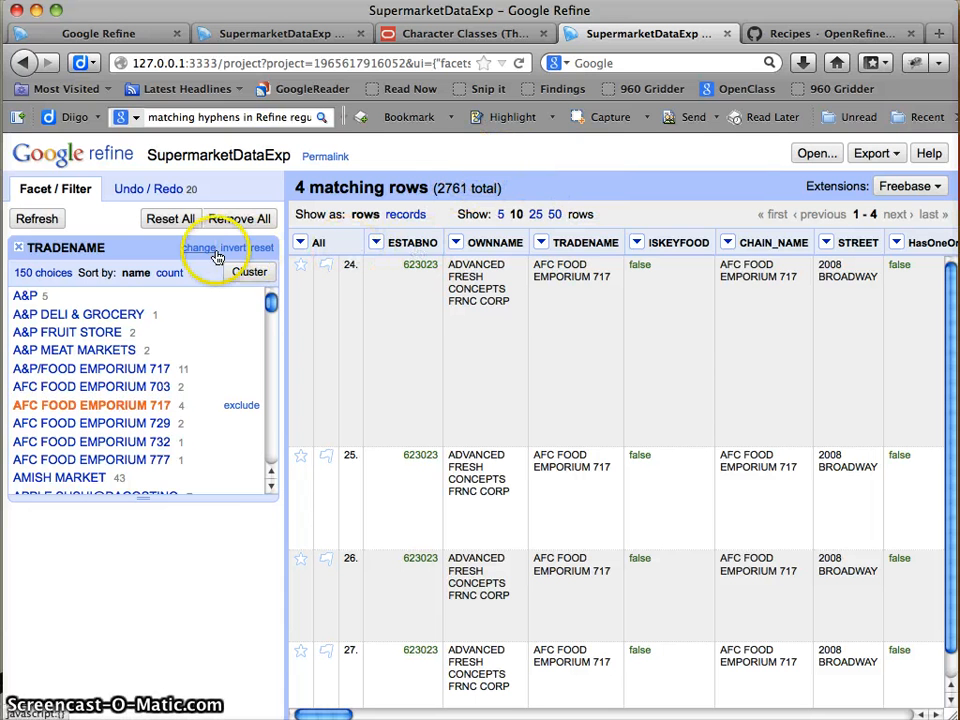
- Remove the TRADENAME facet and look at the facet types offered for the DEFTEXT 2 column
click(19, 253)
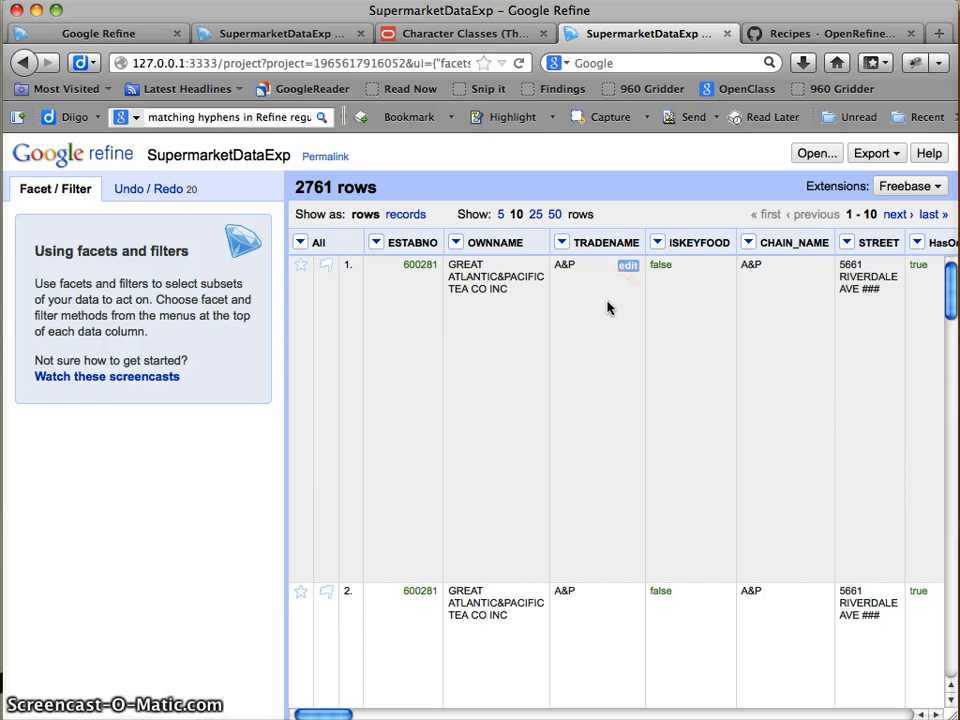
scroll(607, 308, right, 15)
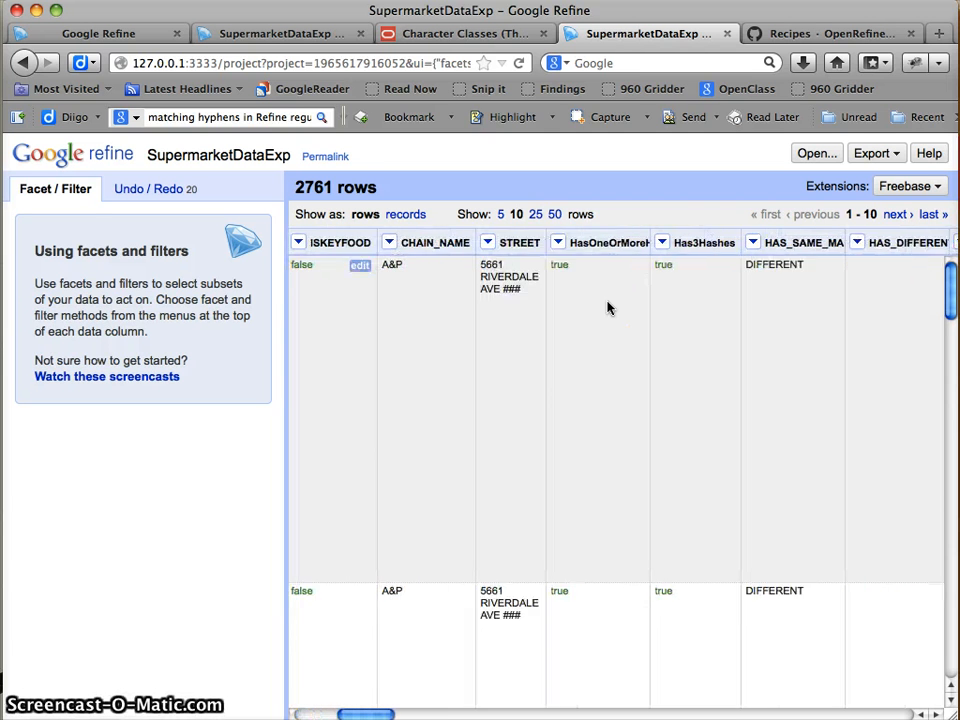
scroll(607, 308, right, 15)
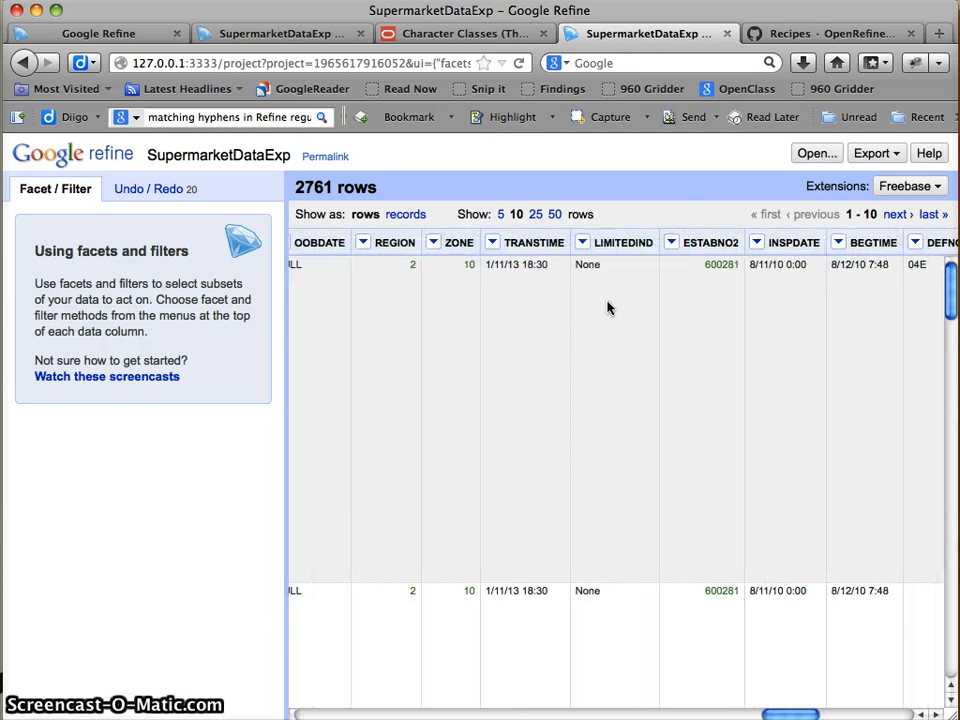
scroll(405, 280, left, 3)
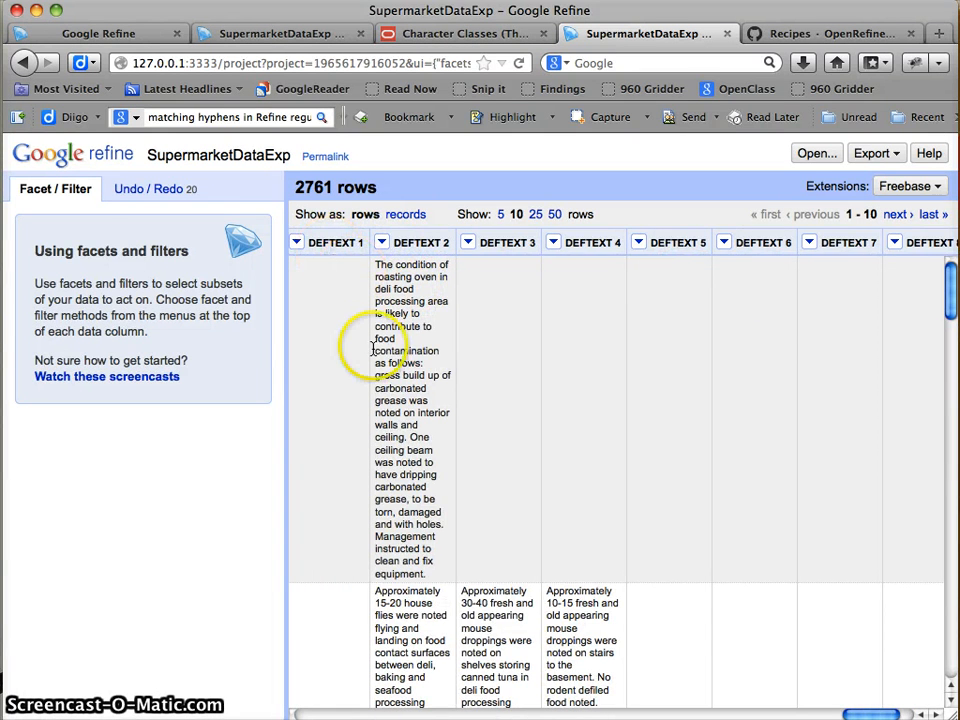
scroll(358, 350, left, 3)
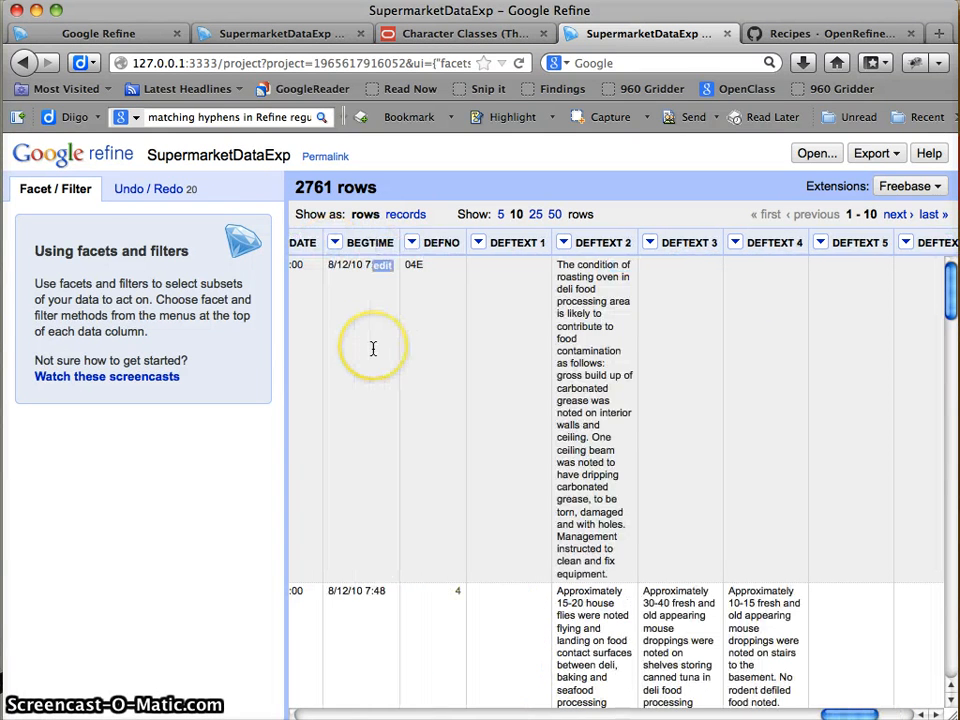
click(565, 242)
mouse_move(580, 264)
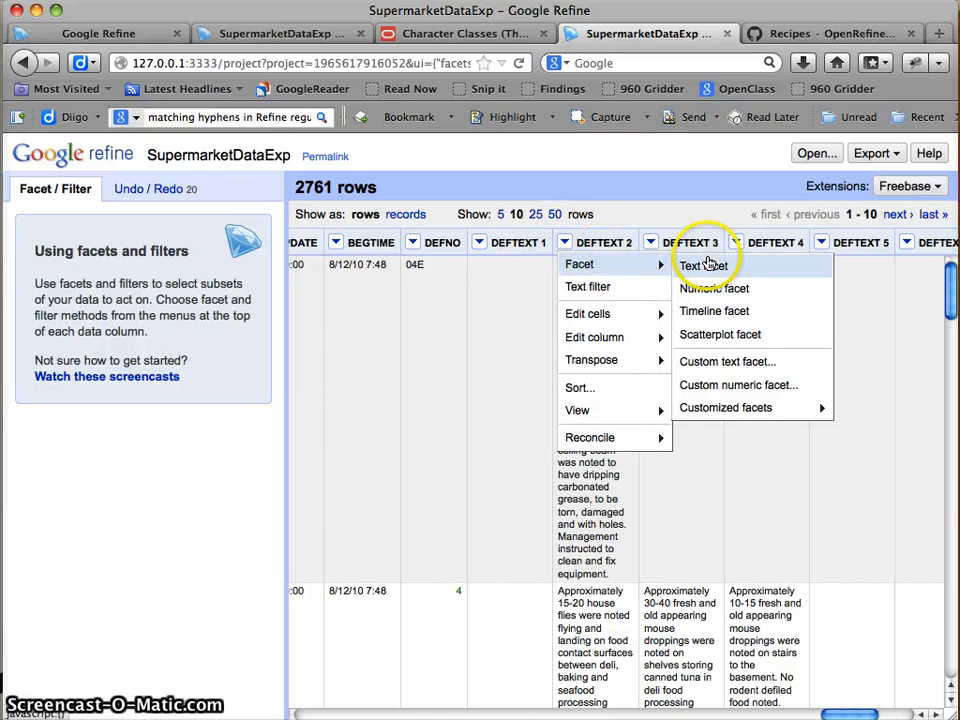
click(560, 242)
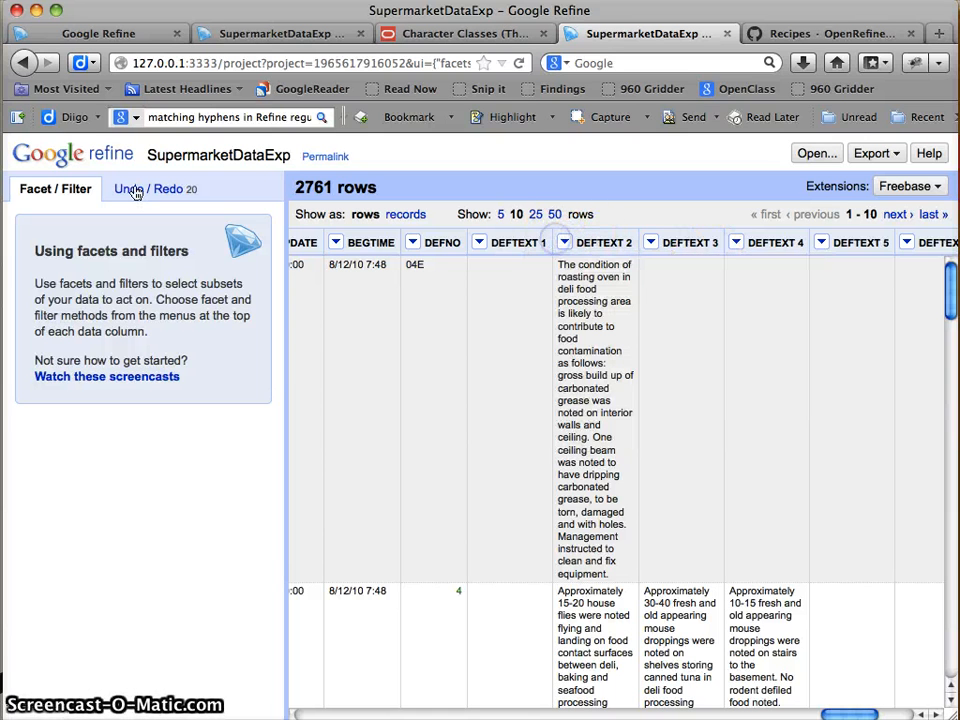
- Return to the project list and open the new_supermrkt_data csv project last modified today at 9:16 AM
click(51, 154)
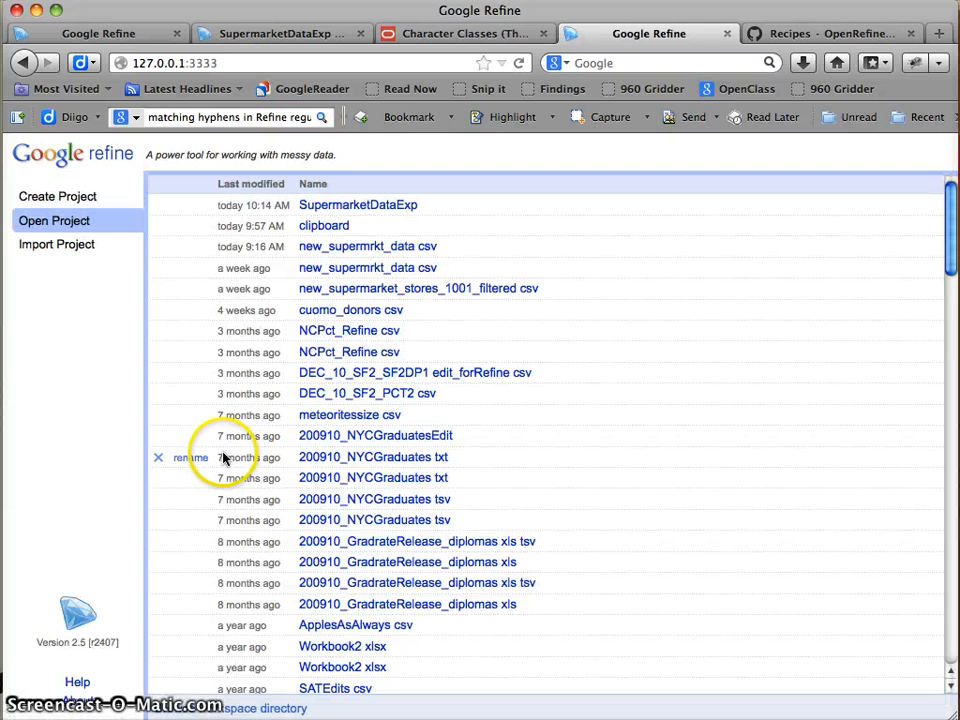
click(399, 246)
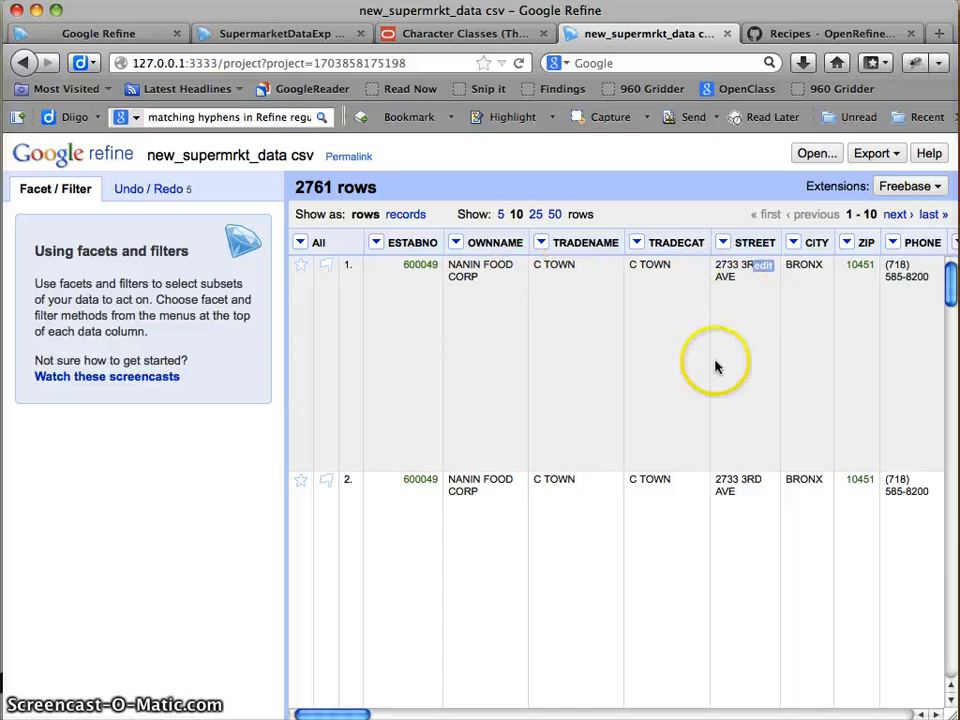
scroll(716, 365, right, 15)
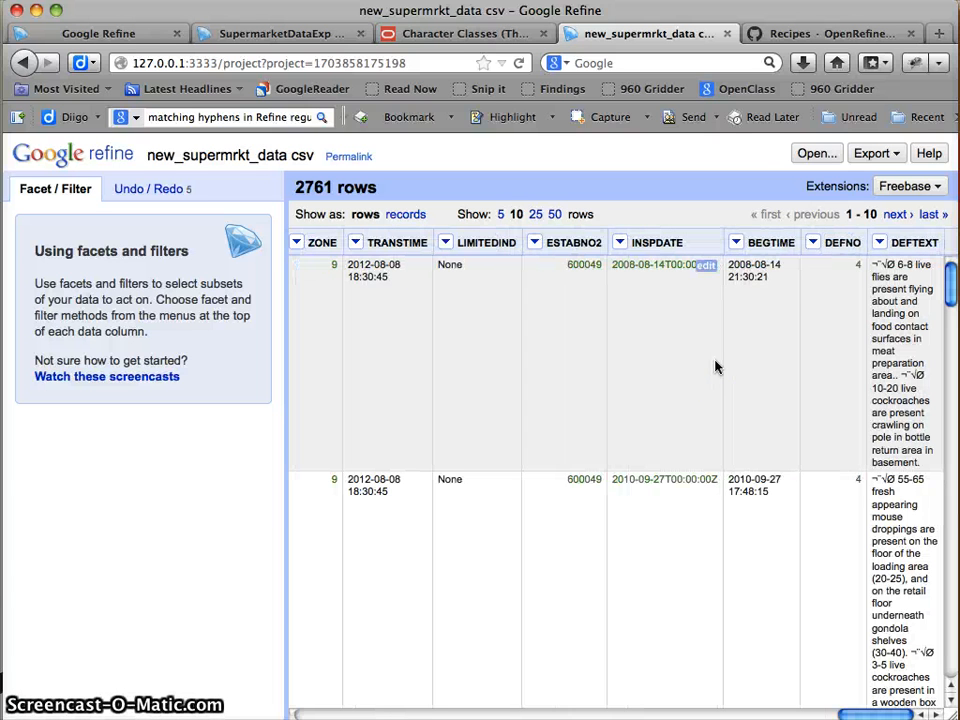
- Start a new column based on the DEFTEXT column with the expression value.match(/.*mouse.*/)
click(879, 242)
mouse_move(853, 266)
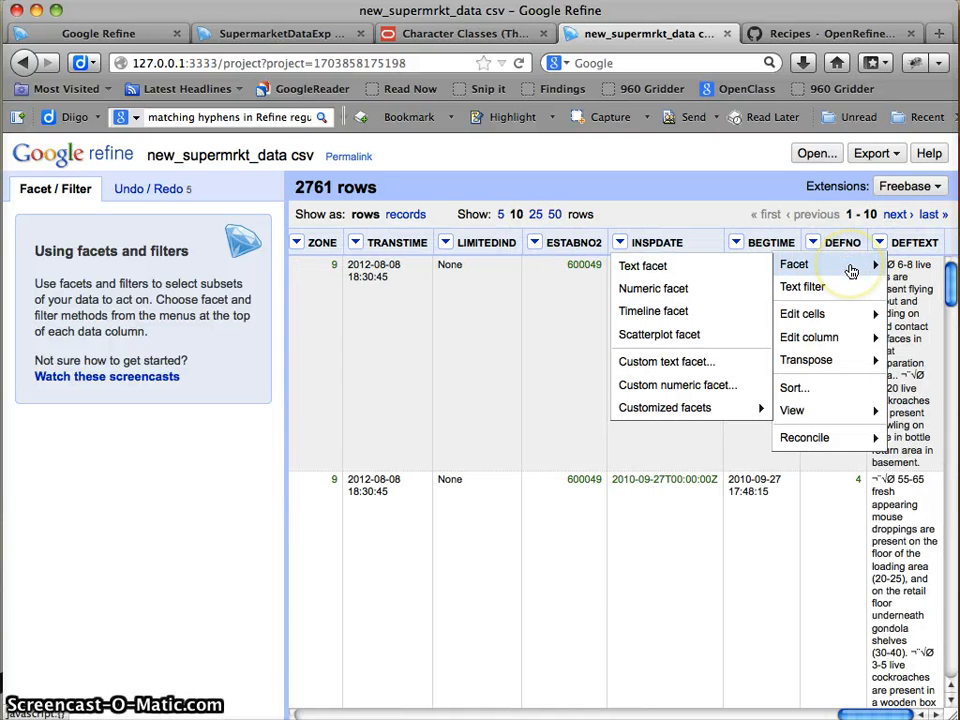
mouse_move(841, 338)
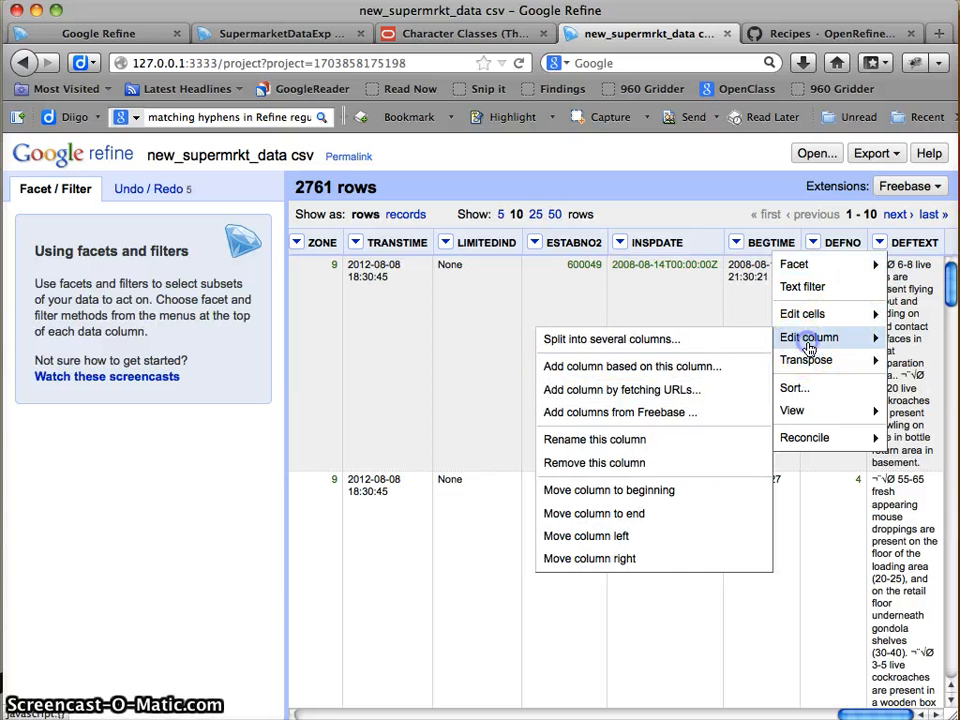
click(576, 367)
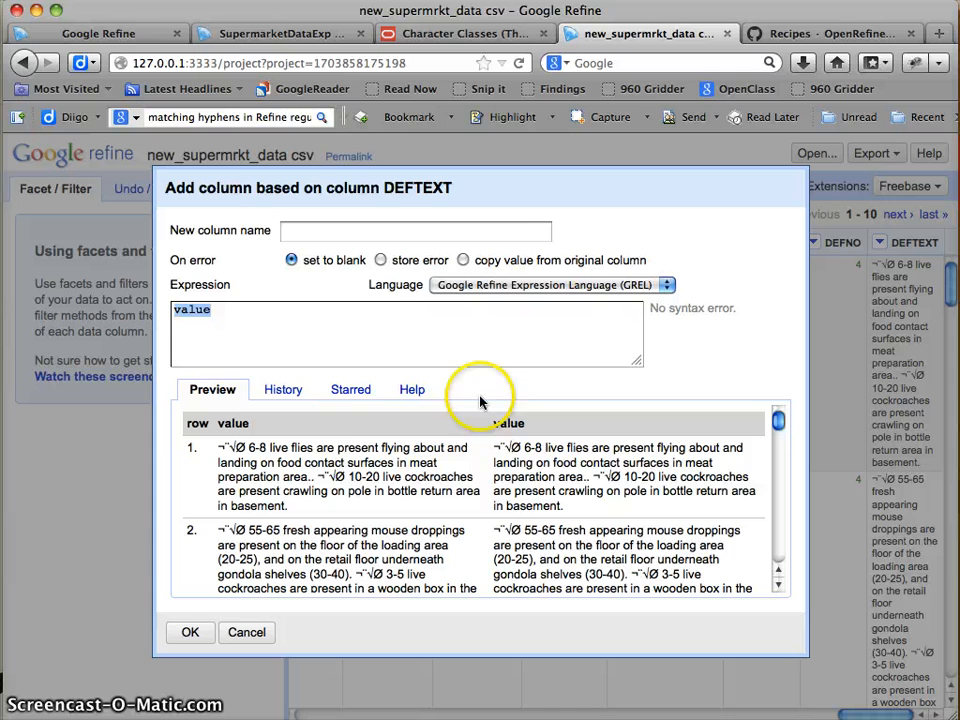
click(360, 355)
text(.m atc)
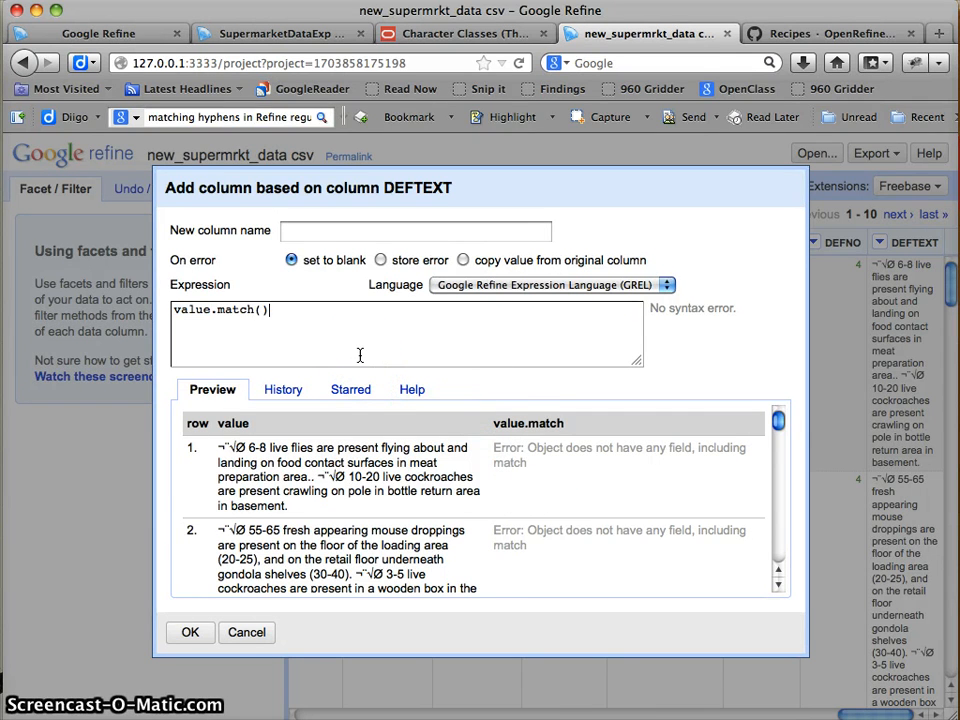
text(.)
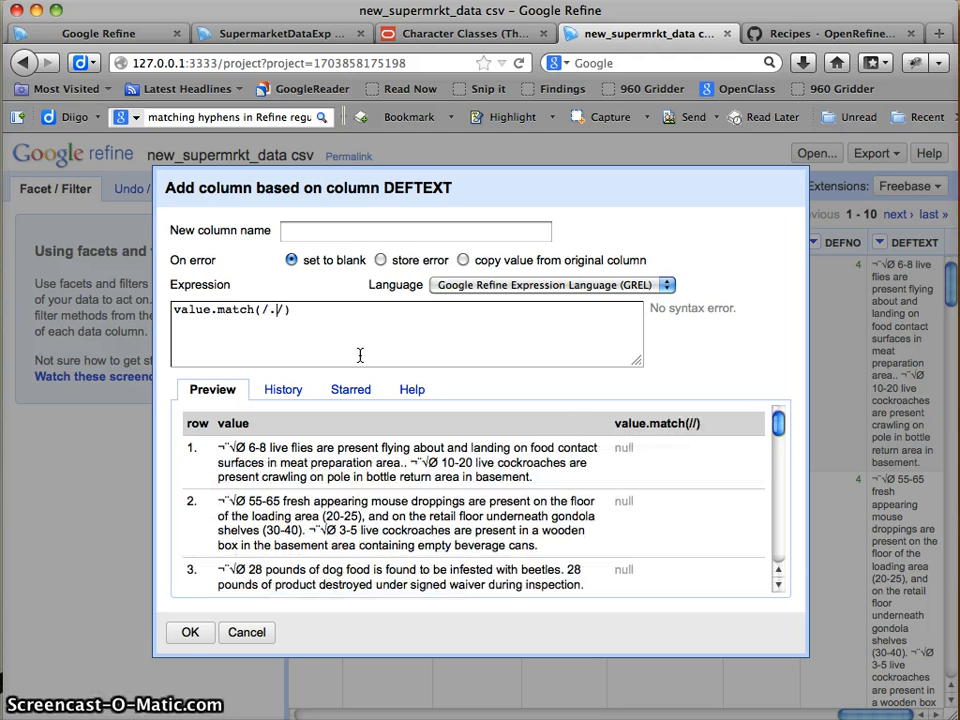
text(*)
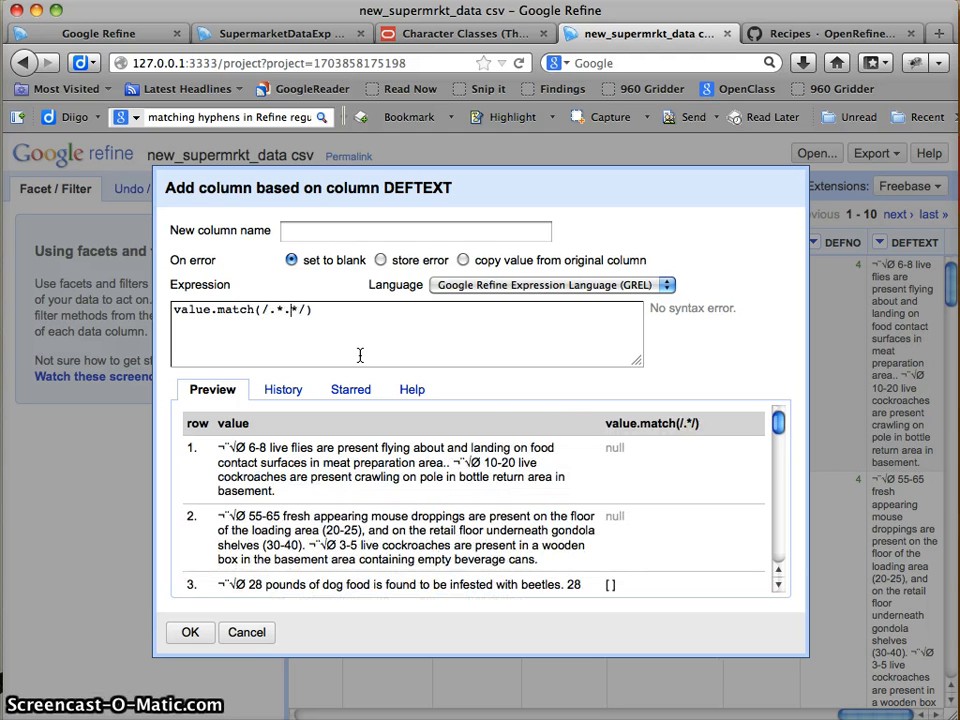
key(Left)
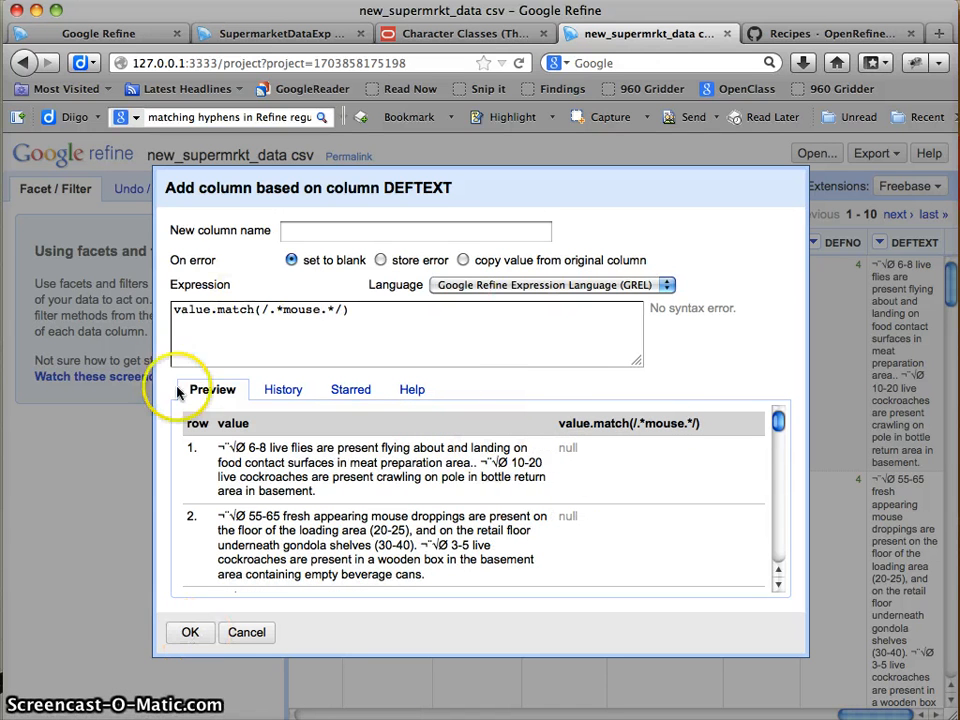
- Wrap the mouse match in a null test so the expression reads isNotNull(value.match(/.*mouse.*/))
click(171, 310)
text(isNot)
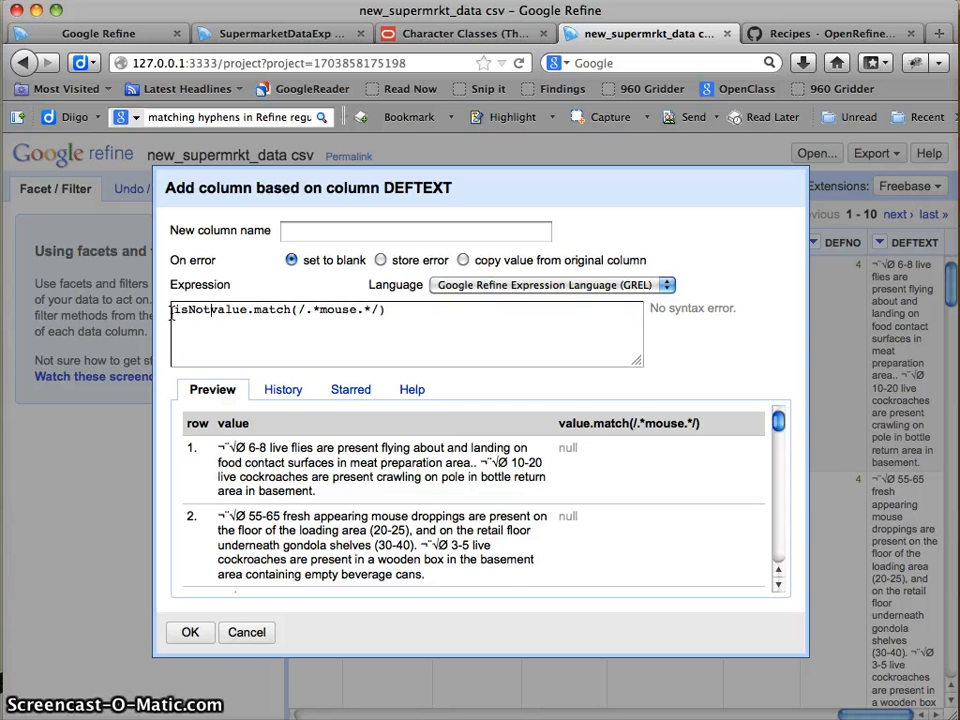
text(Null()
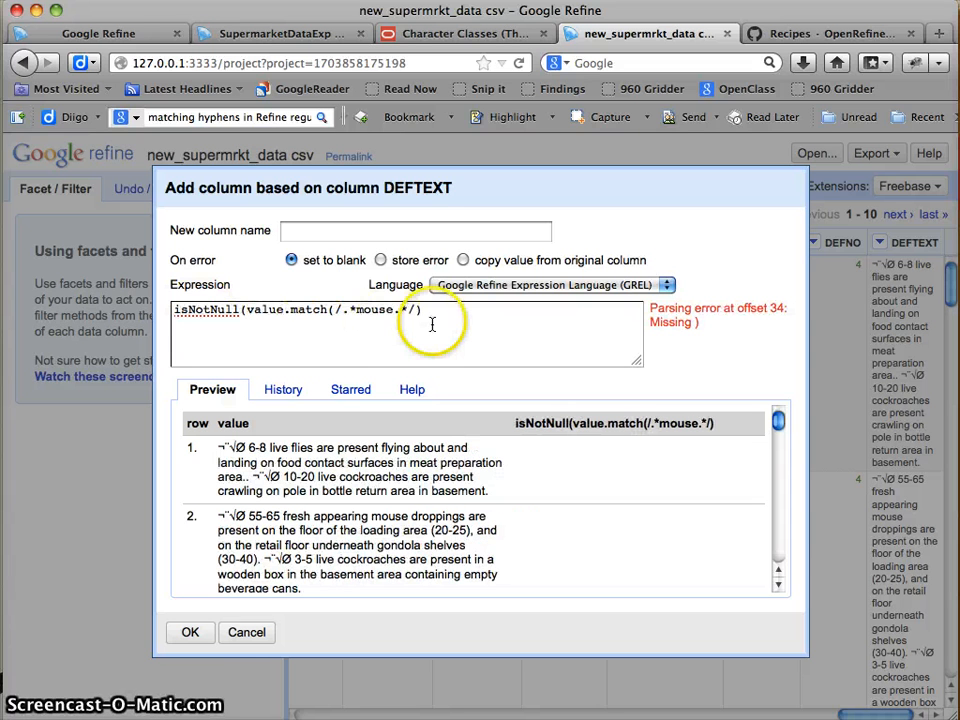
text())
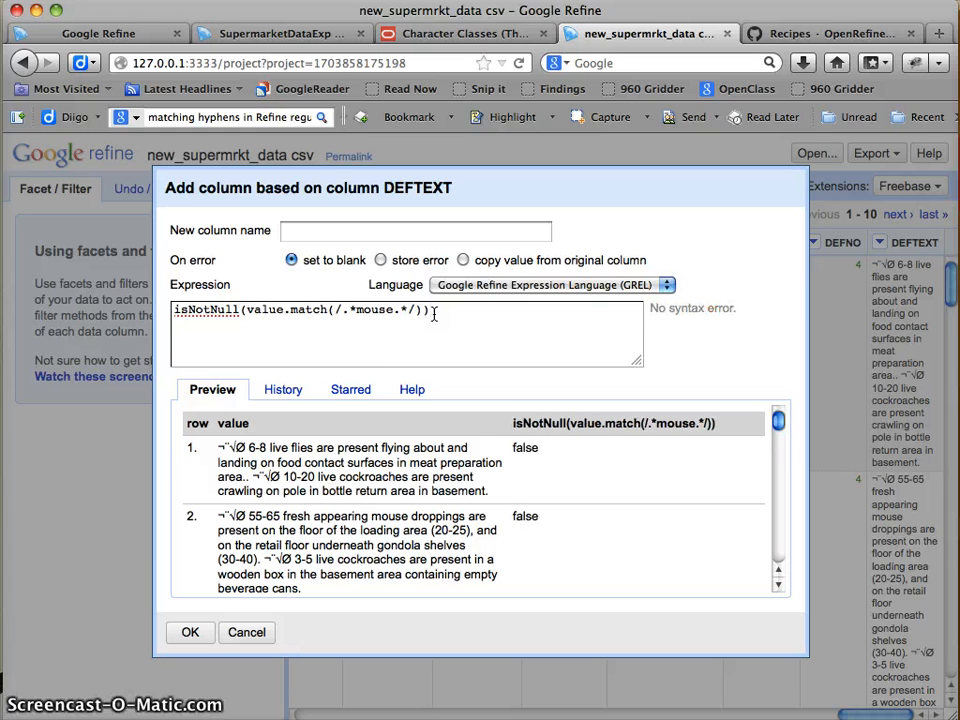
- Review the preview rows for the .*mouse.* pattern and discard the new DEFTEXT-based column
drag(409, 309, 341, 312)
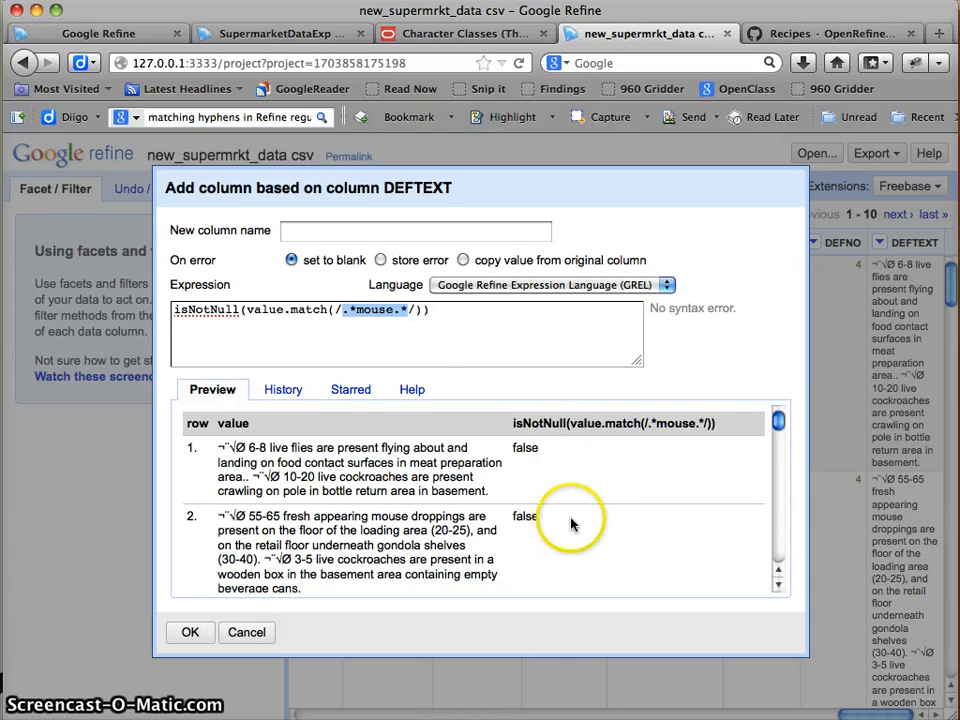
scroll(570, 521, down, 10)
scroll(570, 525, down, 10)
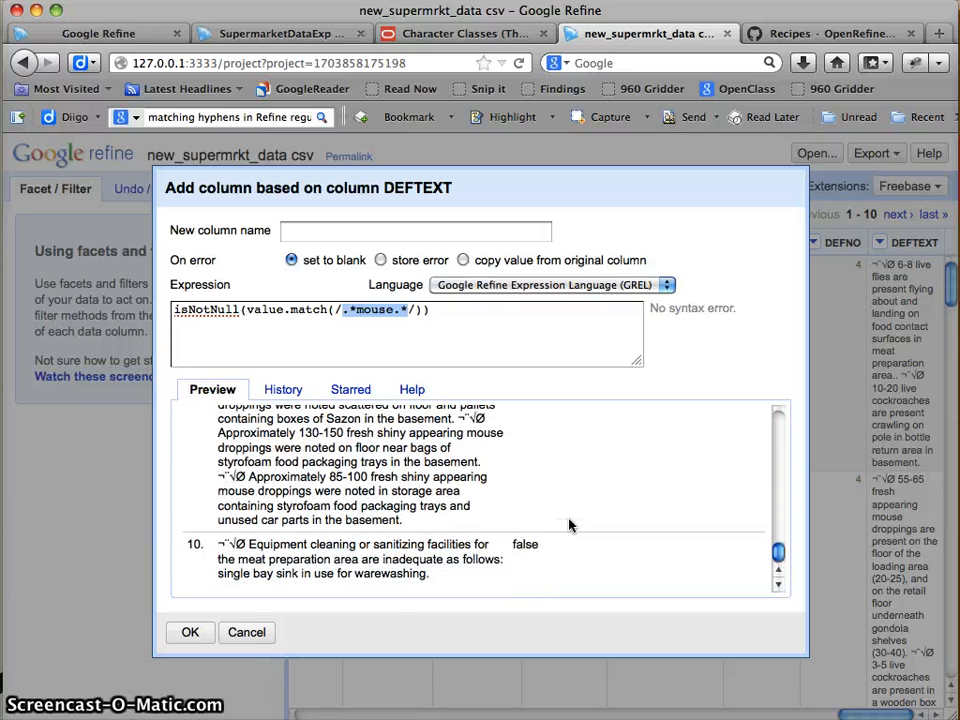
scroll(570, 525, up, 20)
click(505, 483)
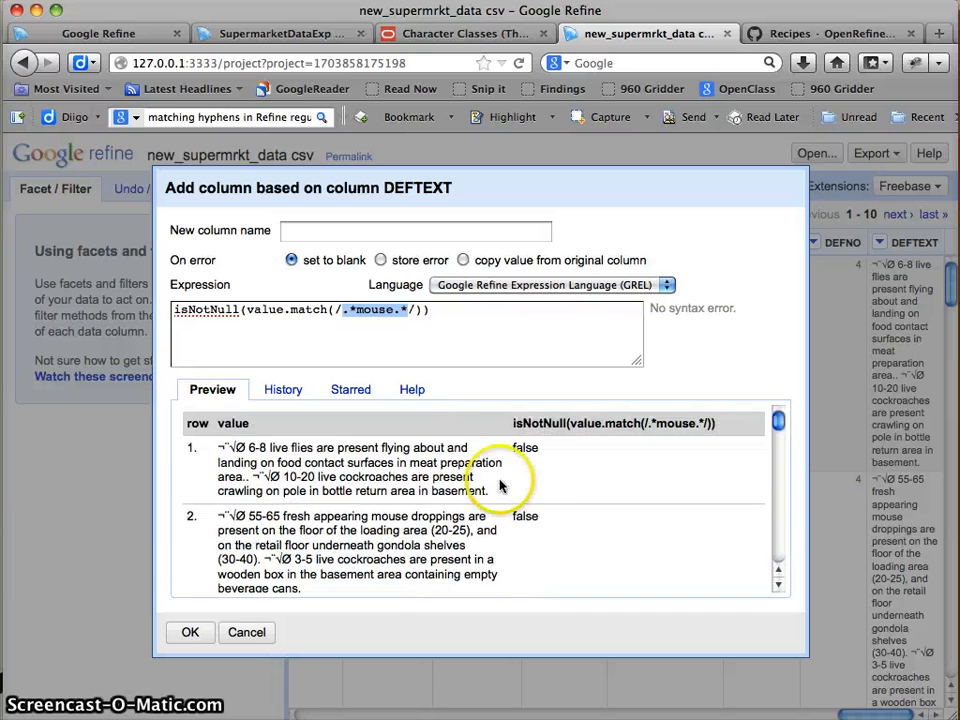
click(467, 348)
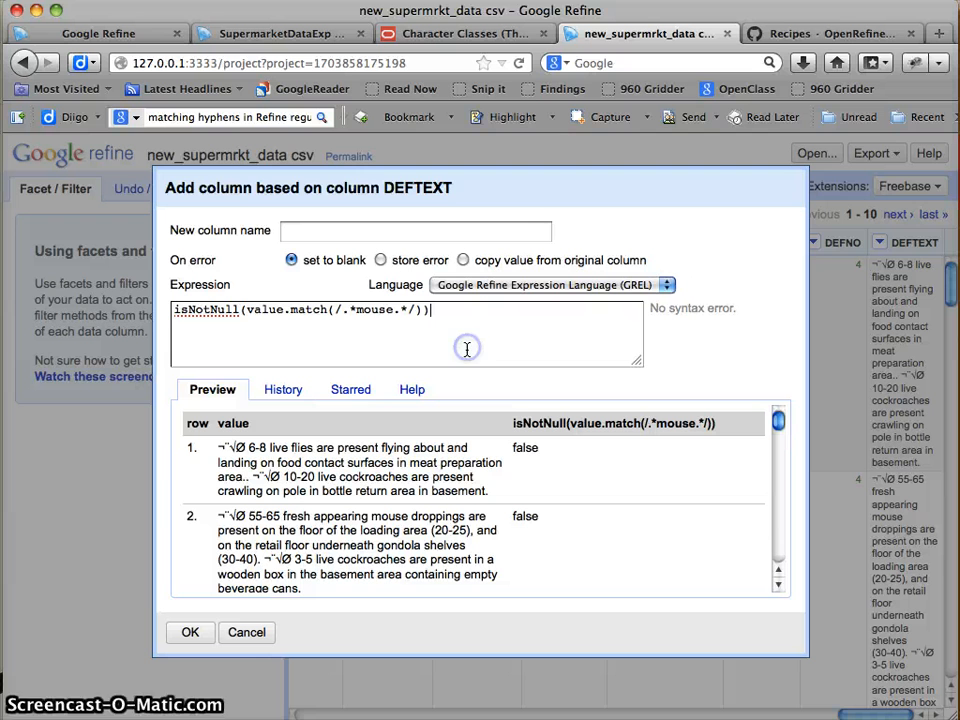
click(253, 630)
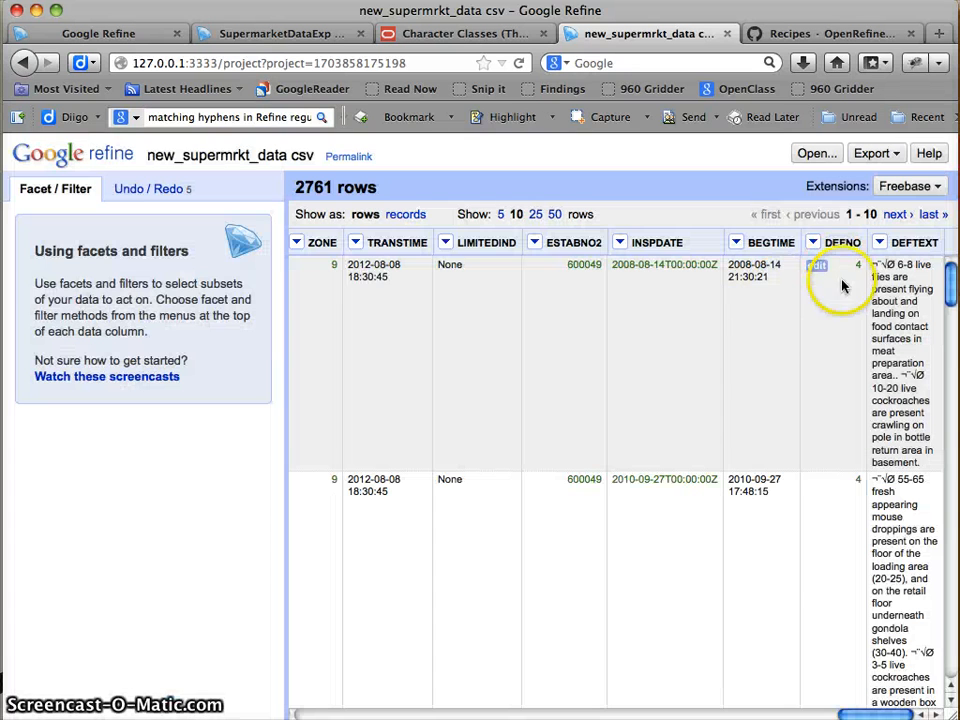
- Start adding a new column based on the INSPDATE column
click(739, 326)
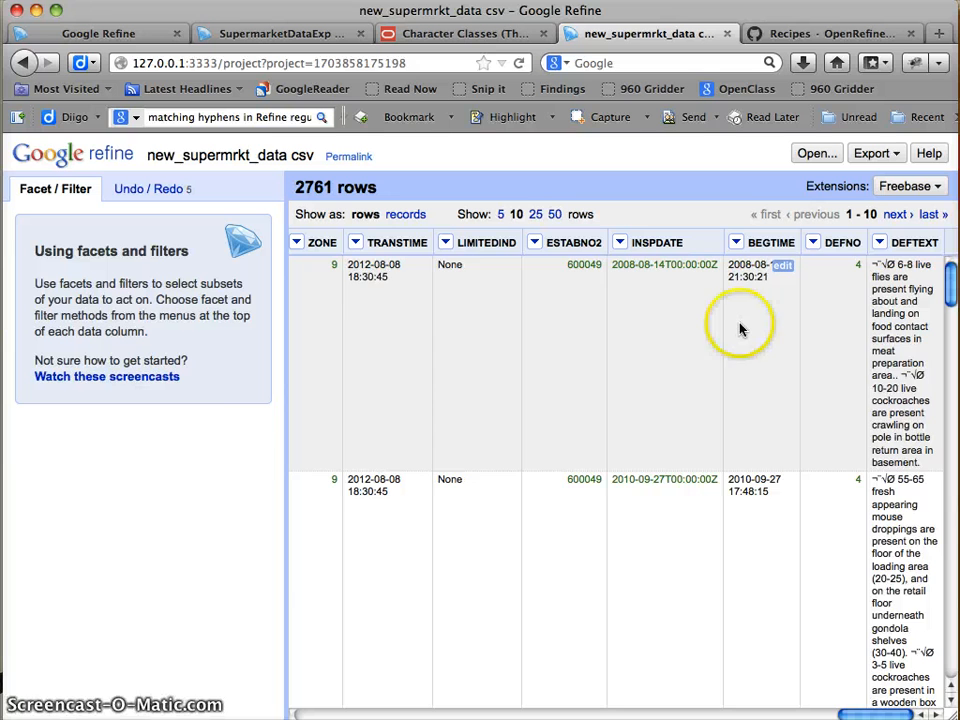
scroll(740, 328, down, 5)
scroll(740, 328, down, 2)
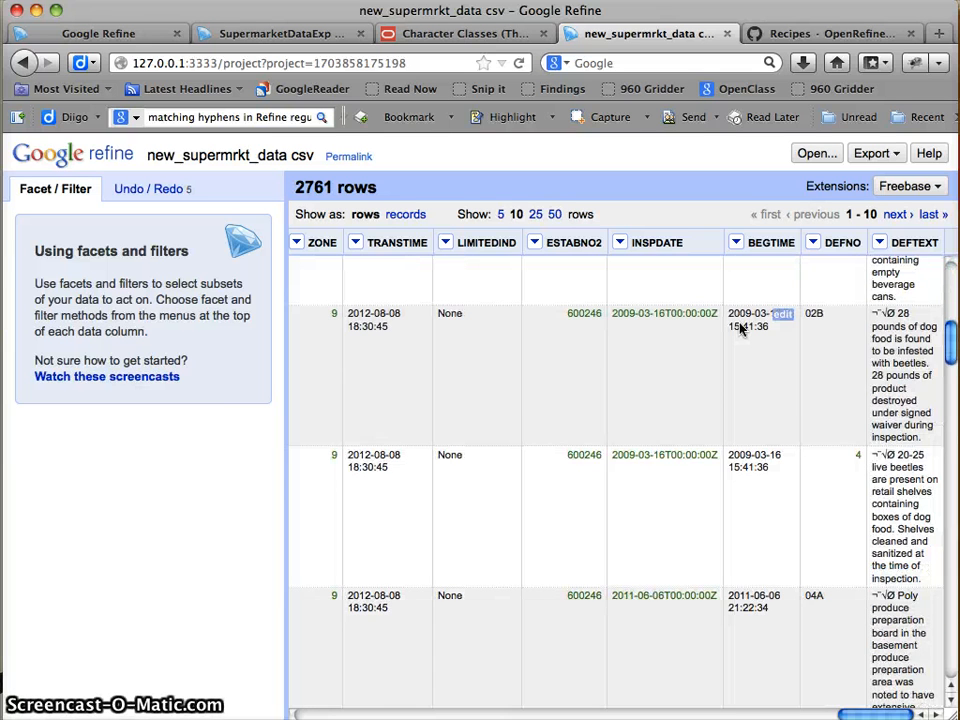
scroll(740, 328, down, 10)
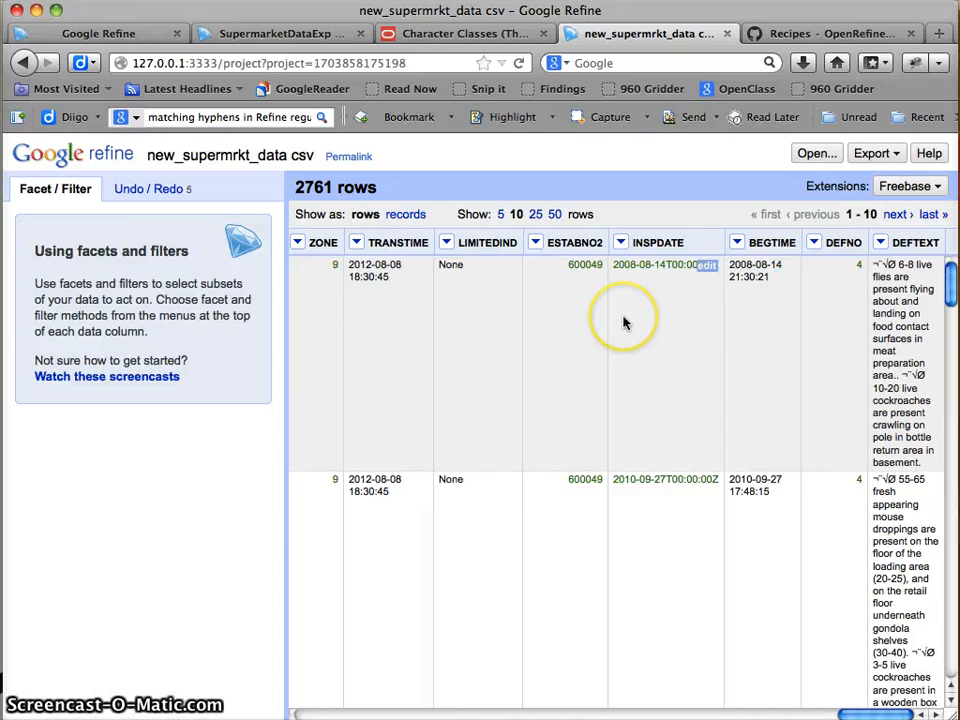
scroll(625, 322, left, 1)
scroll(625, 322, right, 1)
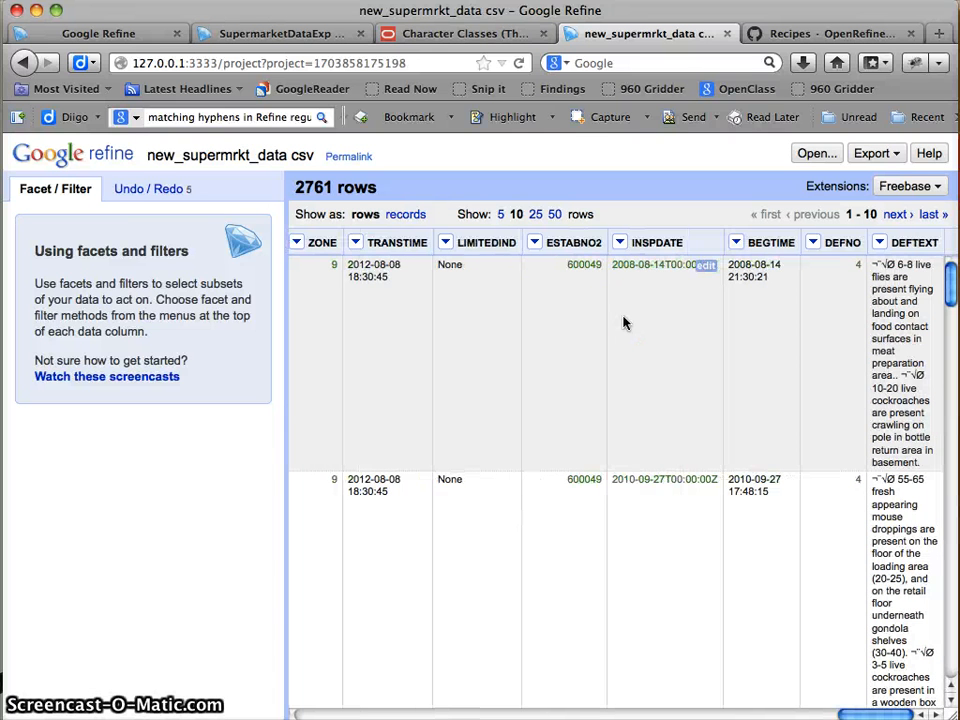
click(620, 242)
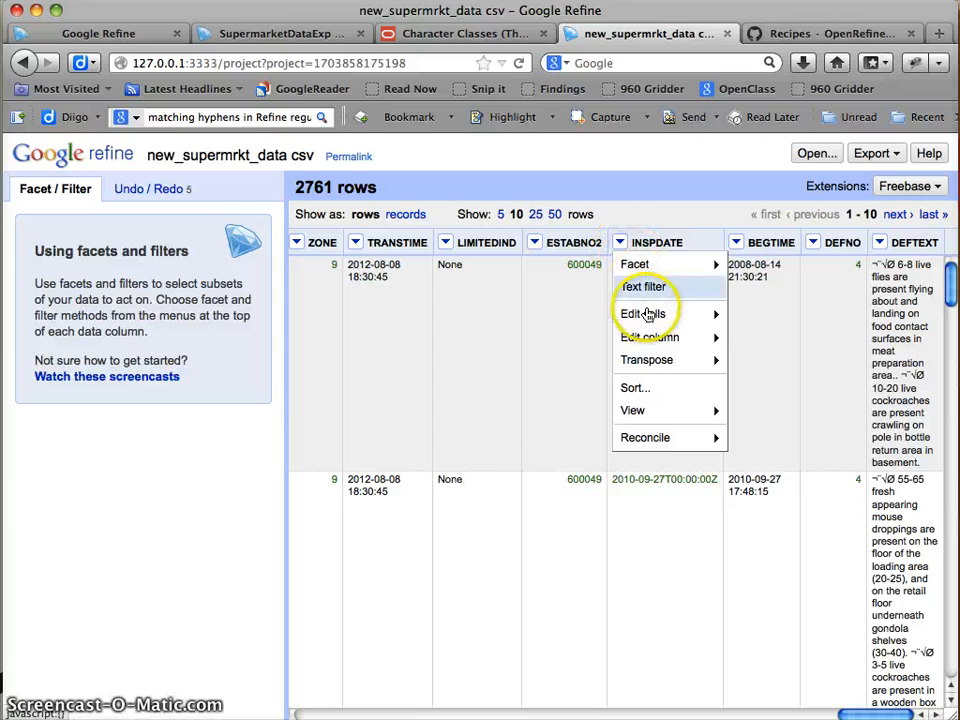
mouse_move(648, 342)
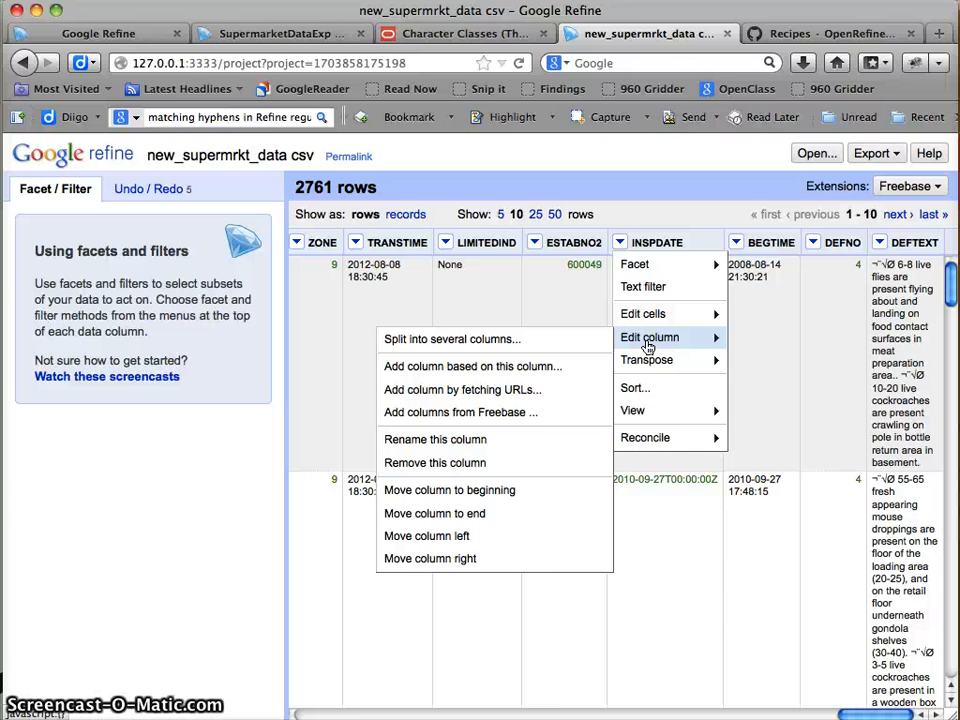
click(570, 368)
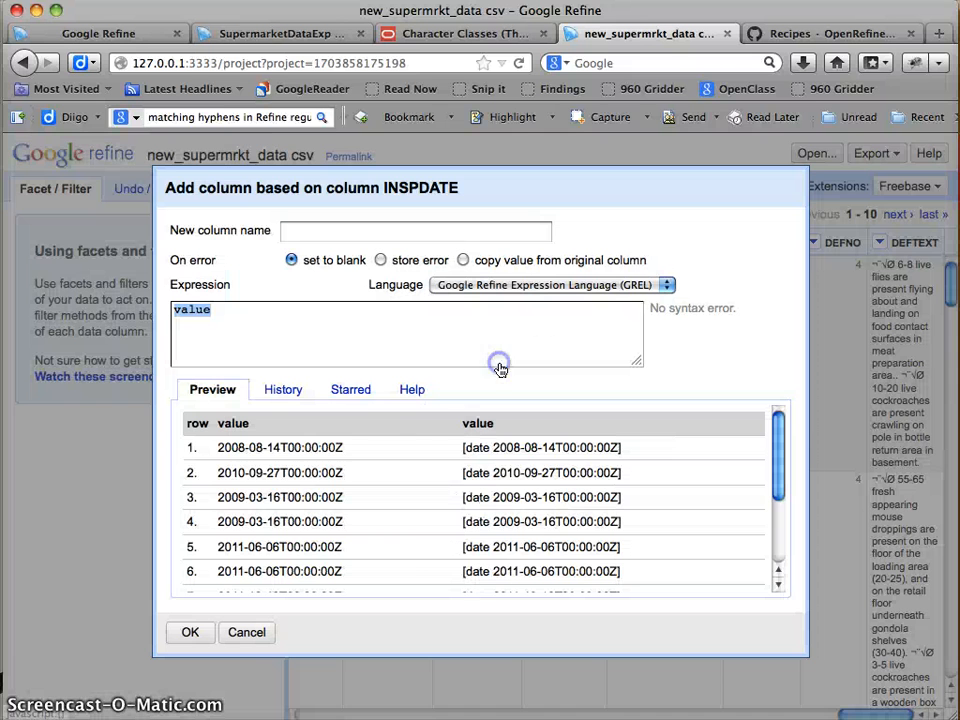
- Enter the expression value.match(/.*2008.*/) to match inspection dates from 2008
click(333, 335)
text(.m)
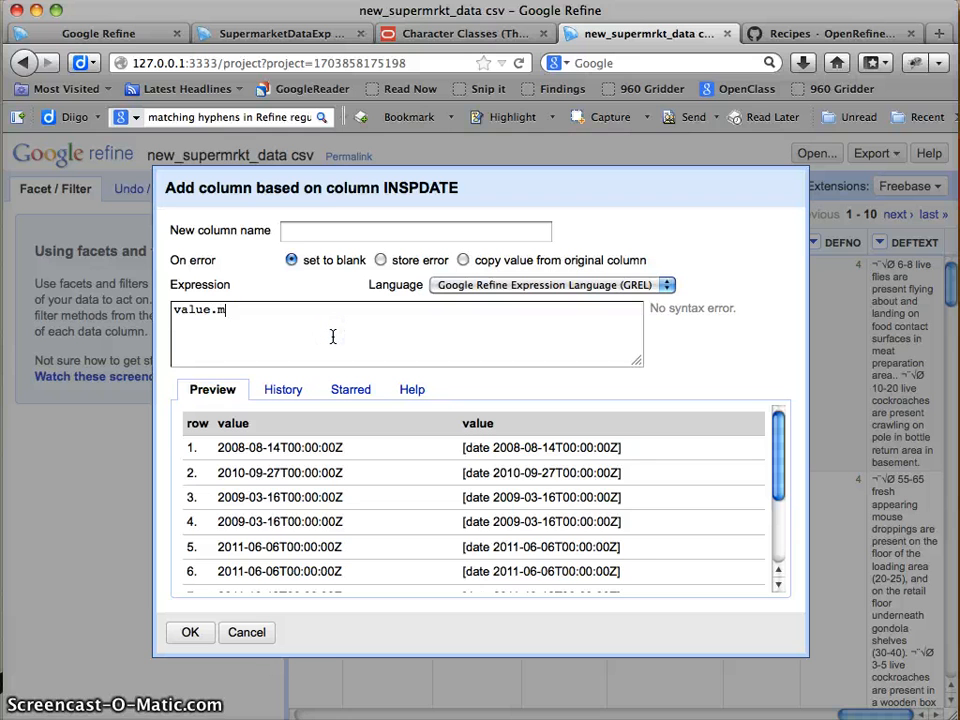
text(atch())
key(Left)
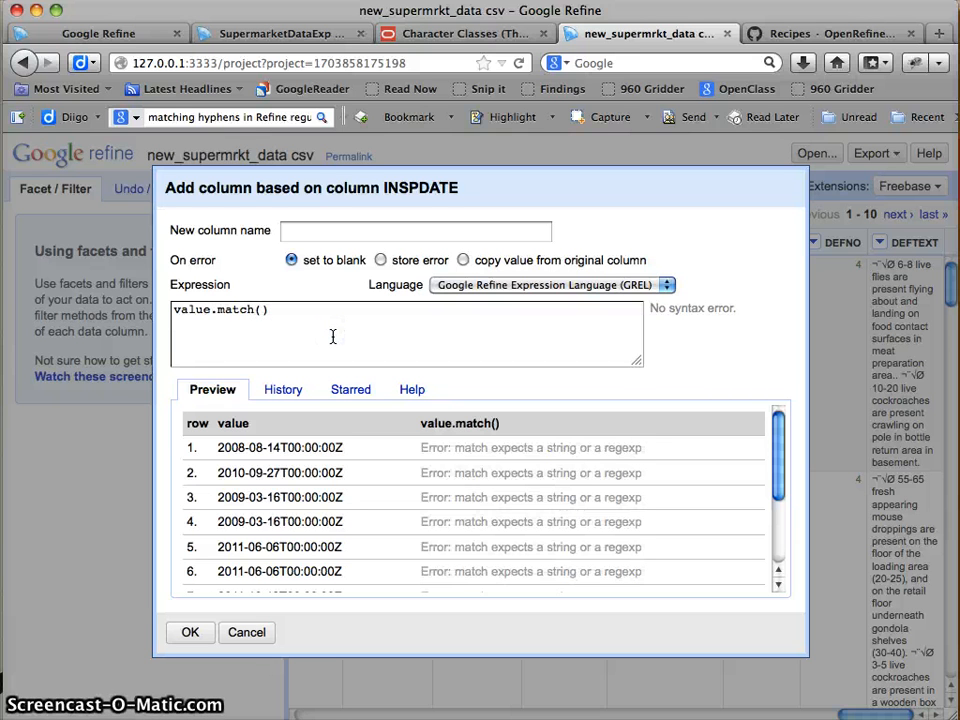
text(.*)
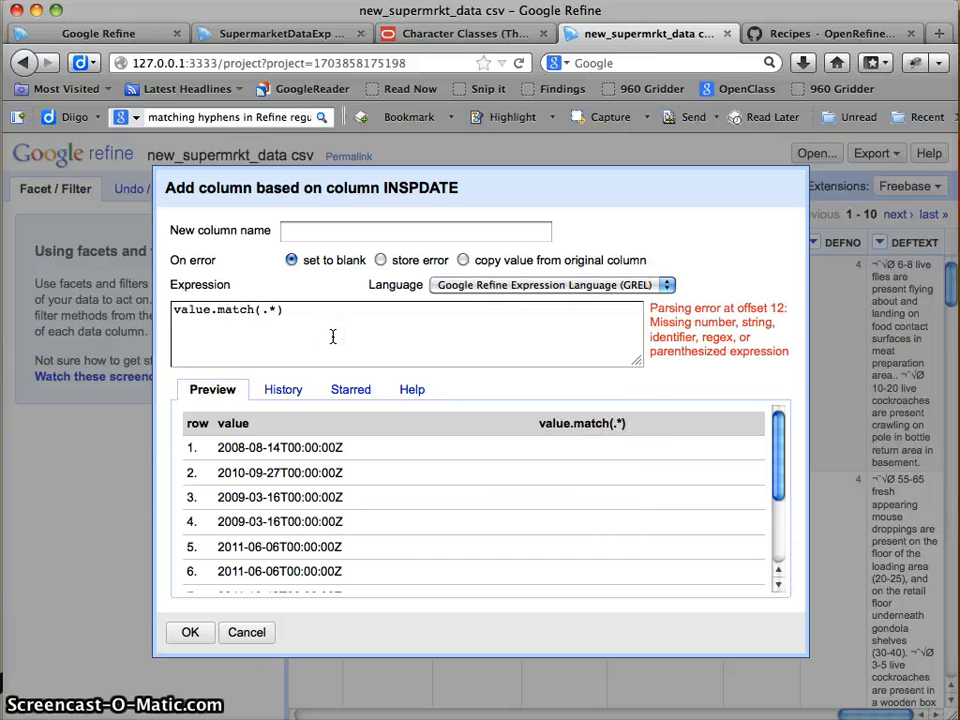
text(.*)
key(Left)
key(Left)
key(Left)
key(Left)
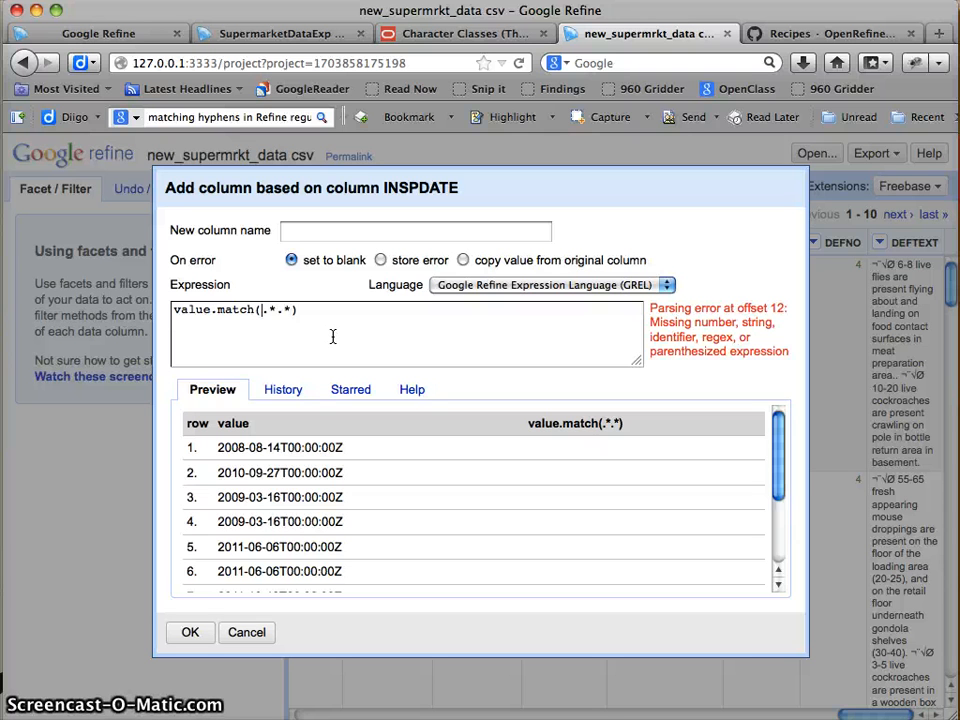
text(/)
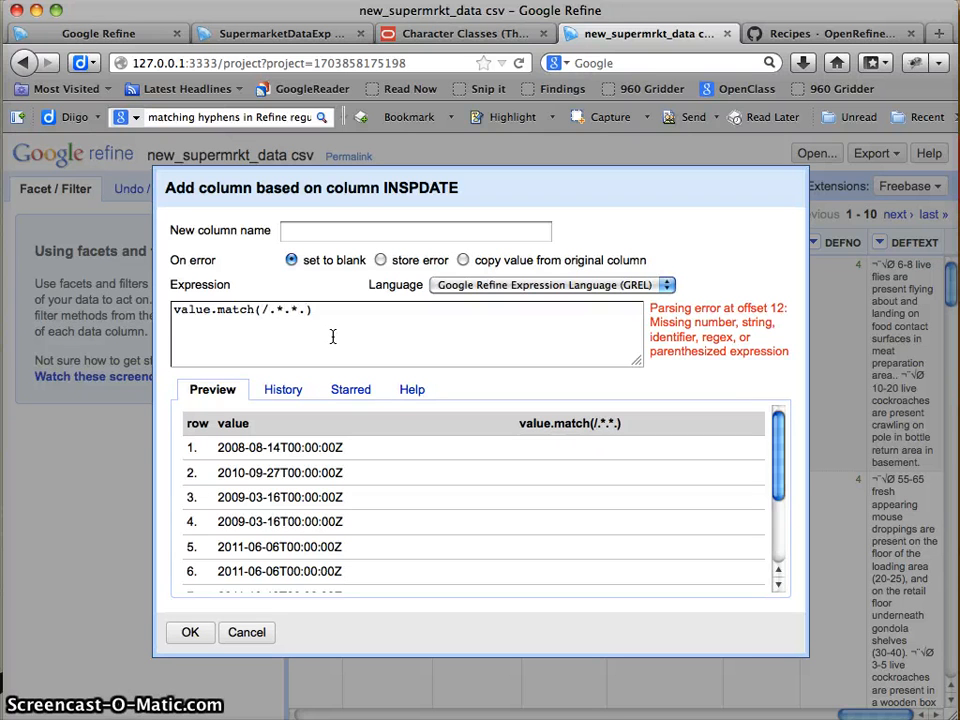
key(Left)
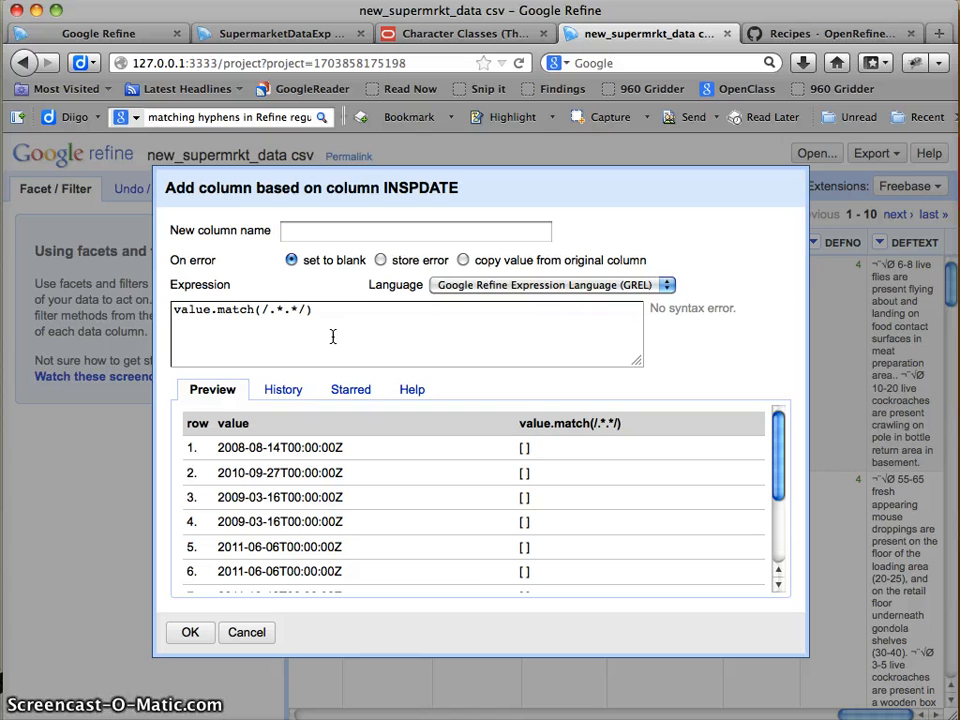
text(2008)
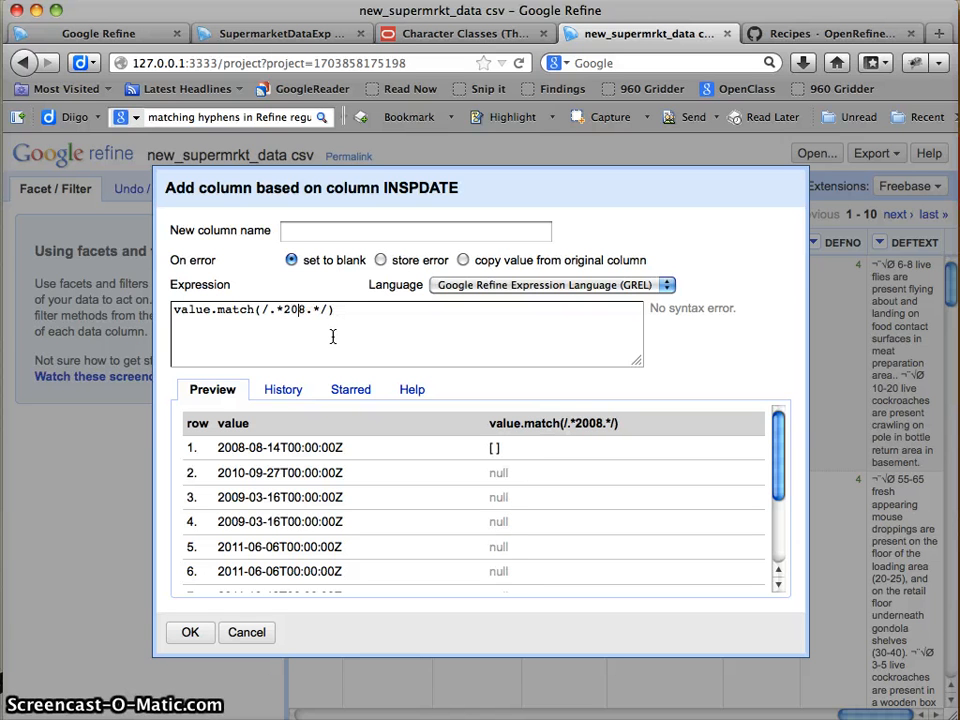
- Replace the two zeros in the year pattern with a repeat count, making the expression value.match(/.*20{2}8.*/)
text({})
key(Left)
text(2)
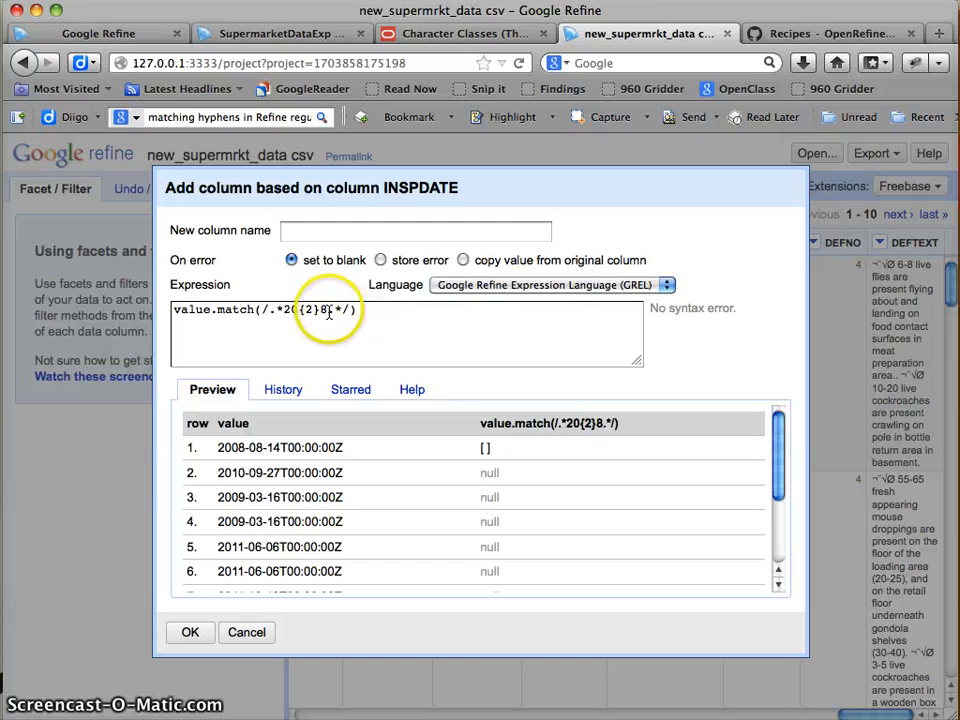
- Change the expression to value.match(/2008.*/) and discard the new INSPDATE-based column
click(287, 311)
key(BackSpace)
key(BackSpace)
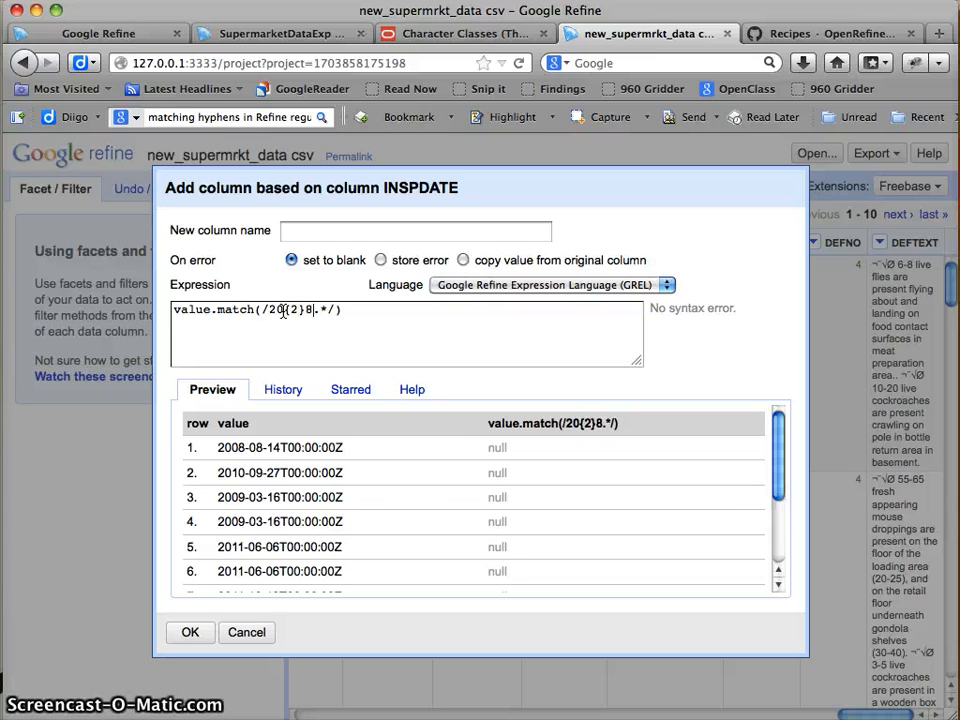
key(BackSpace)
key(BackSpace)
key(BackSpace)
key(BackSpace)
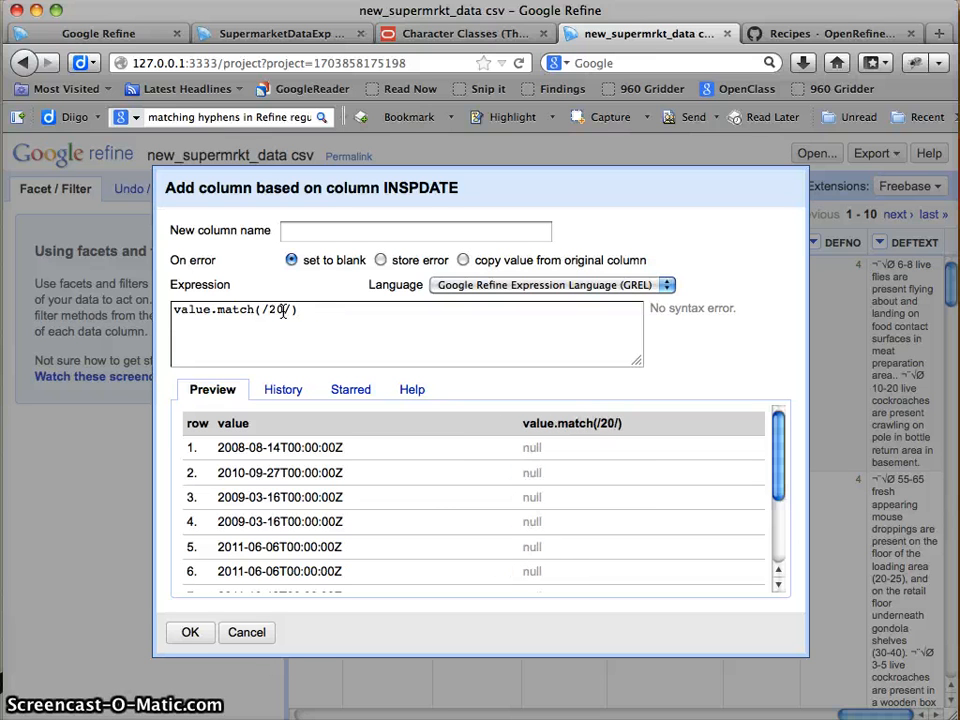
text(*)
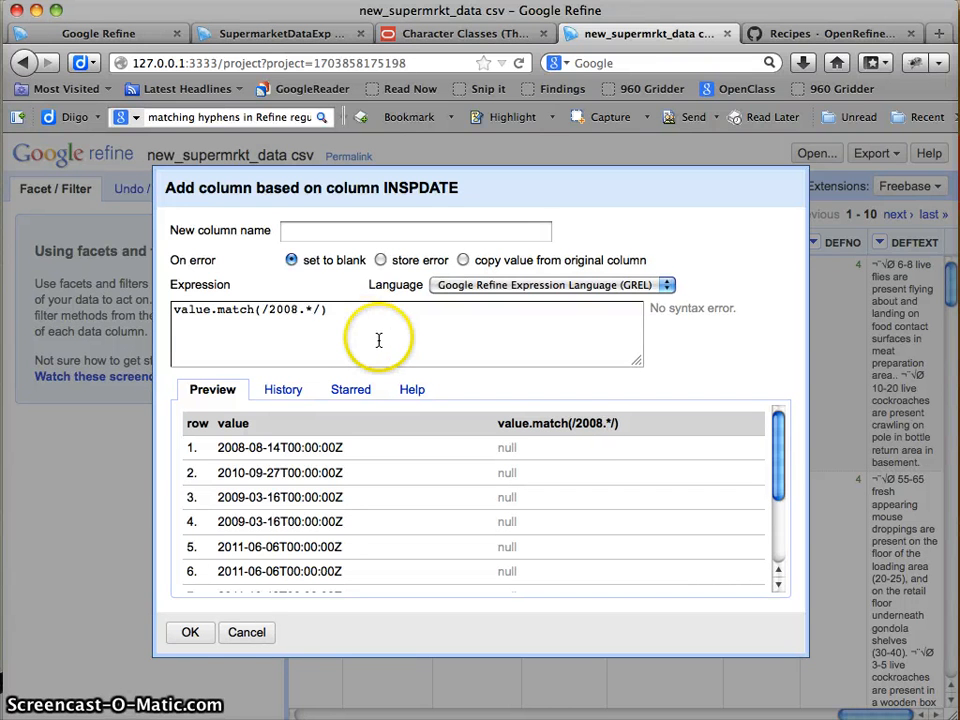
drag(349, 316, 92, 289)
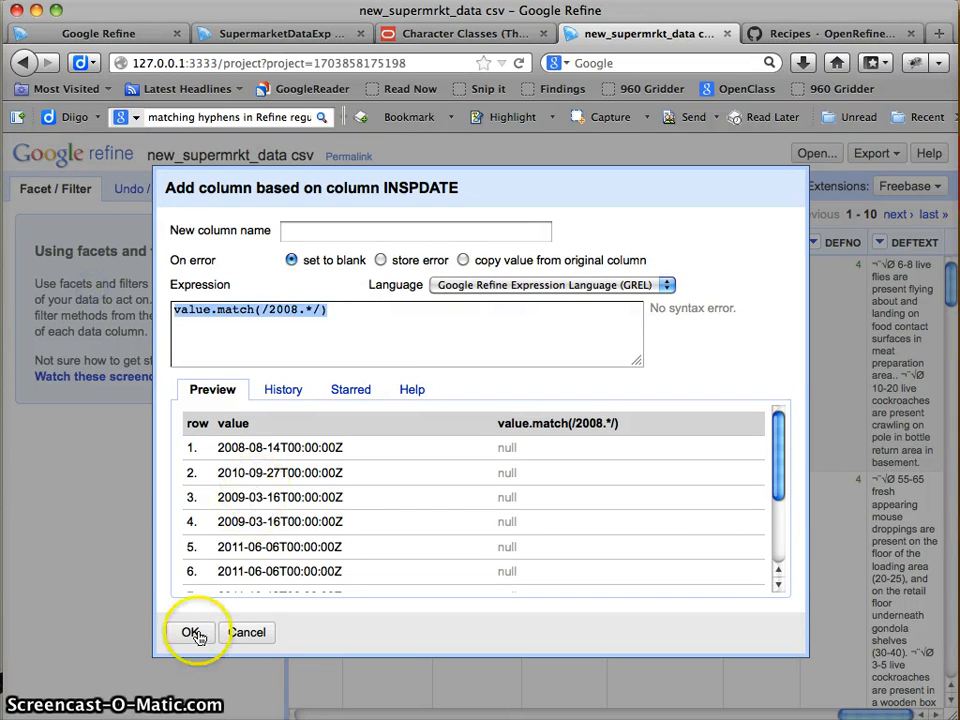
click(244, 636)
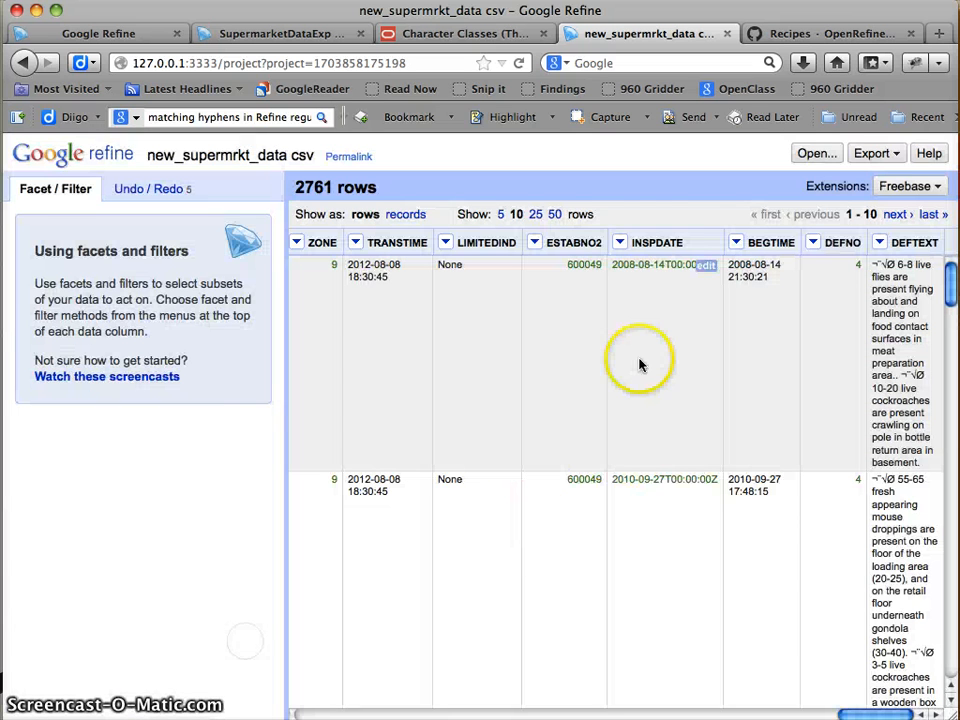
- Preview the expression value.match(/2008.*/) for a new column based on INSPDATE and discard the column
click(620, 242)
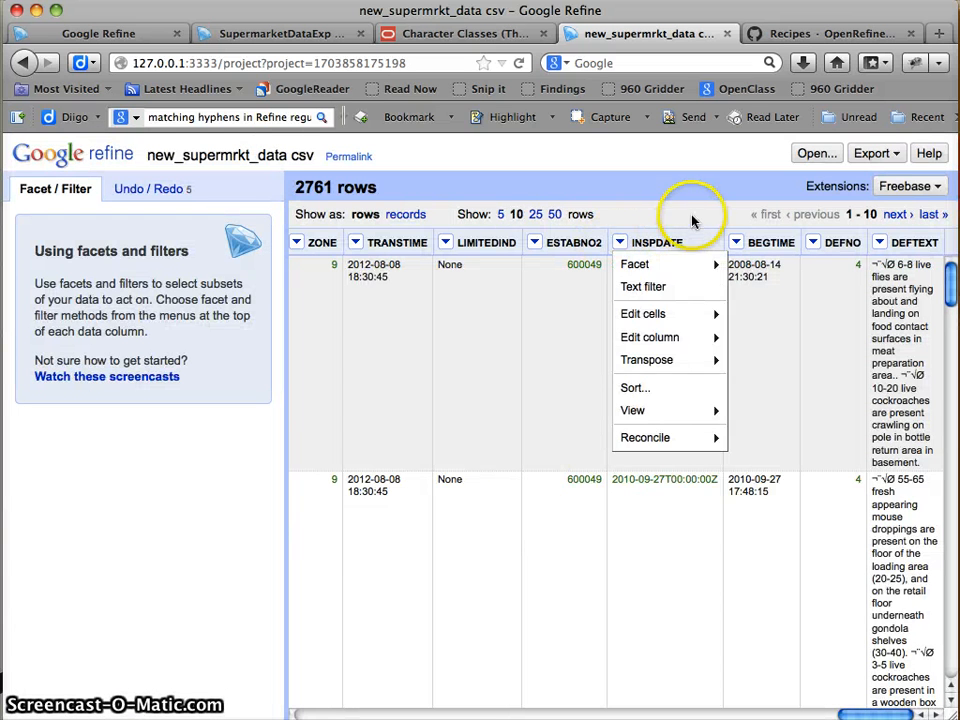
click(692, 220)
click(621, 242)
mouse_move(650, 268)
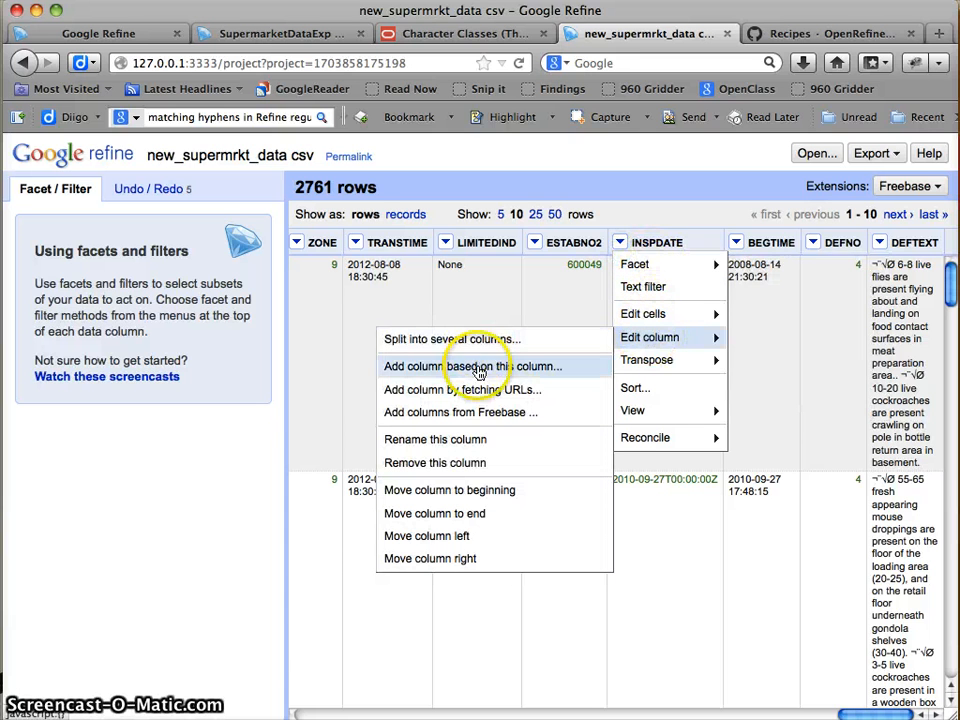
click(455, 367)
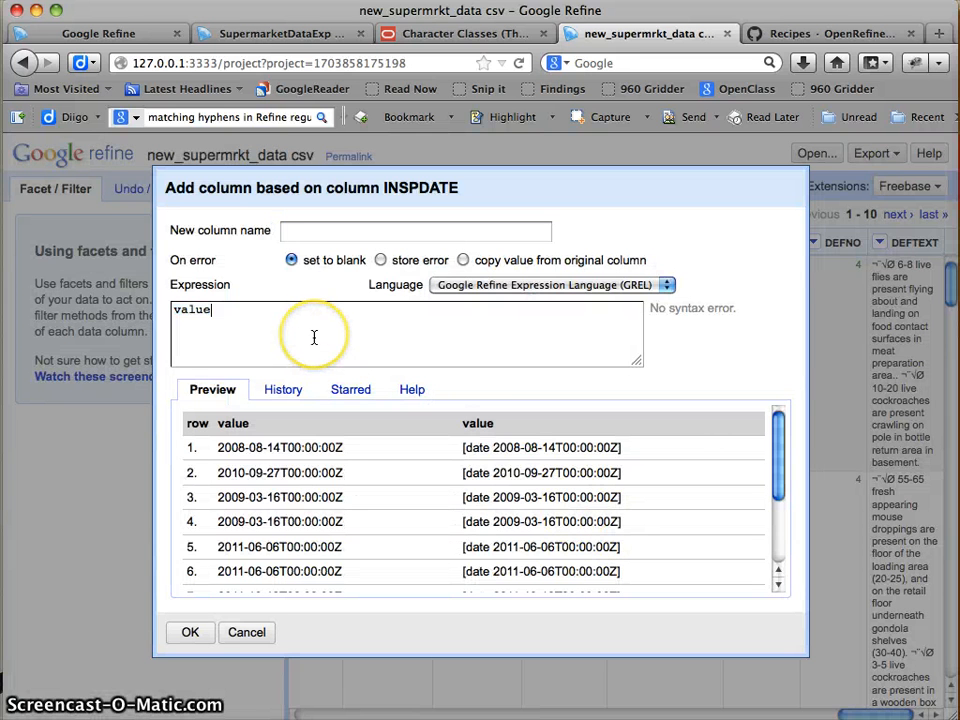
text(.match())
key(Left)
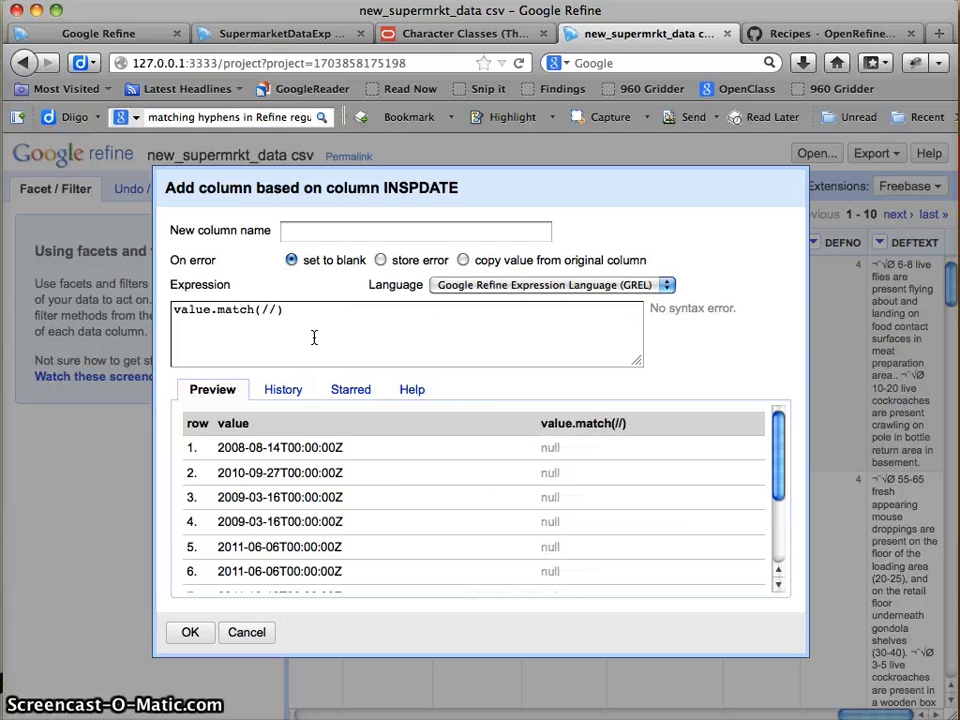
text(2008)
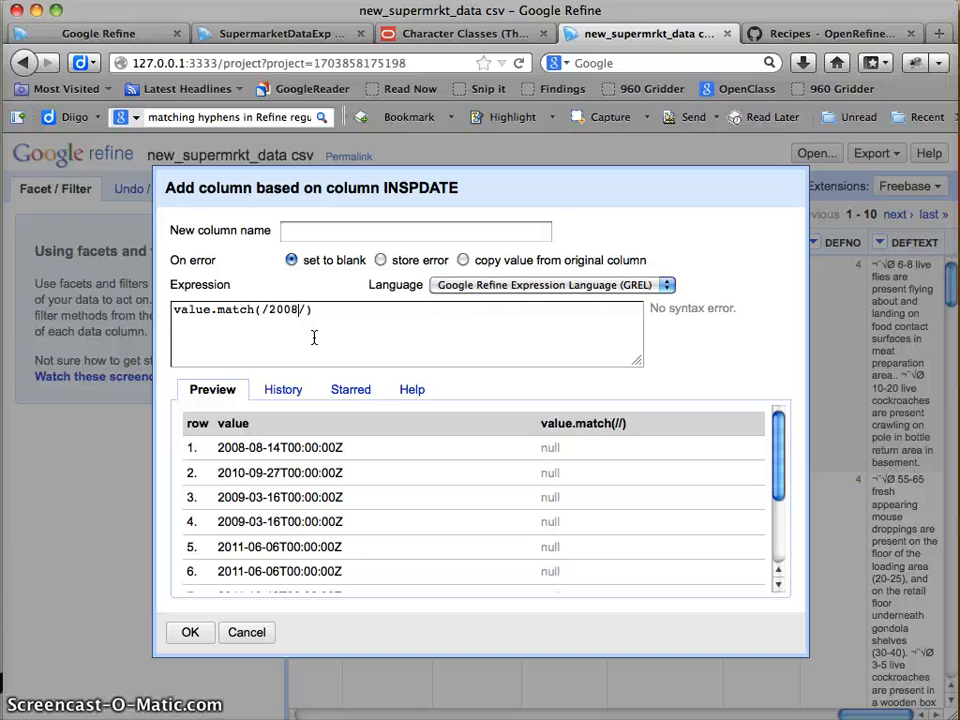
text(.*)
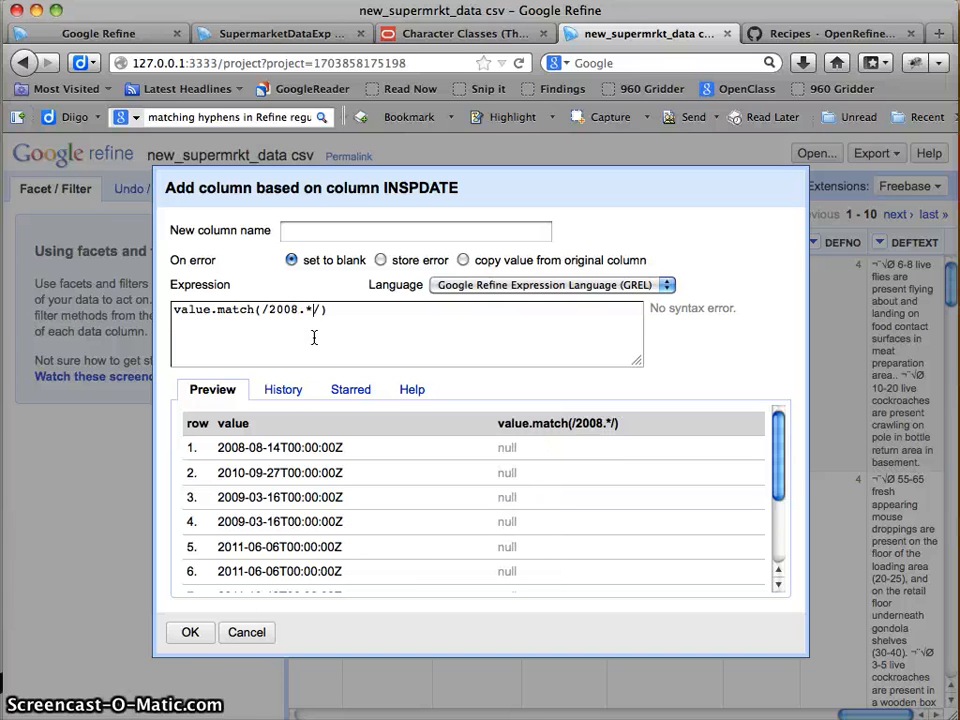
click(248, 631)
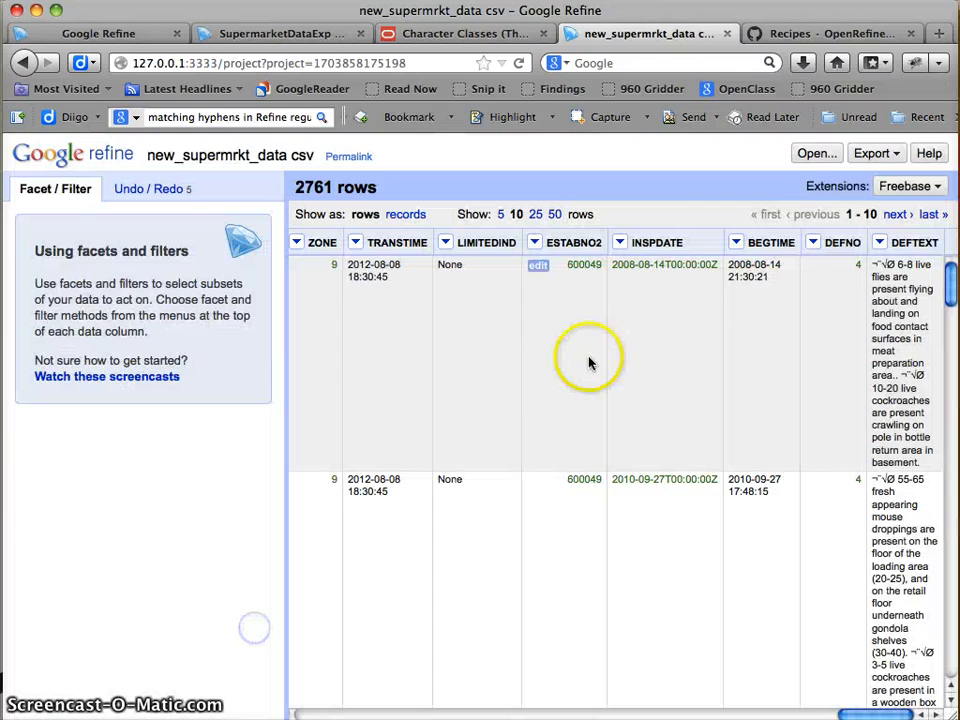
- Preview the expression value.match(/2008.*/) for a new column based on BEGTIME and discard the column
click(736, 245)
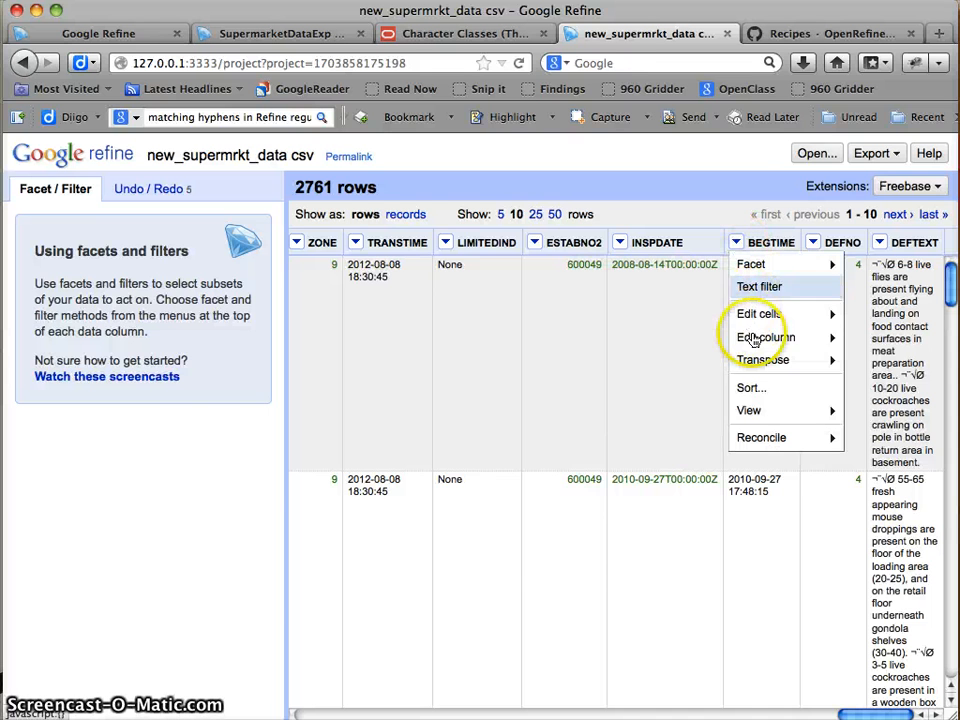
mouse_move(754, 340)
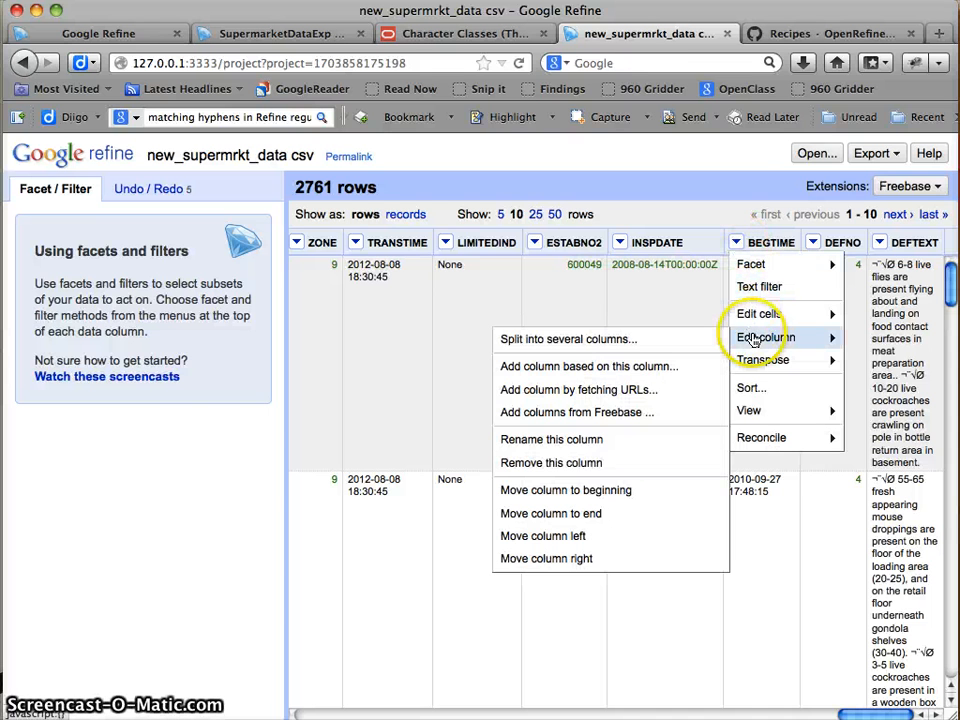
click(607, 368)
click(311, 336)
text(.match()
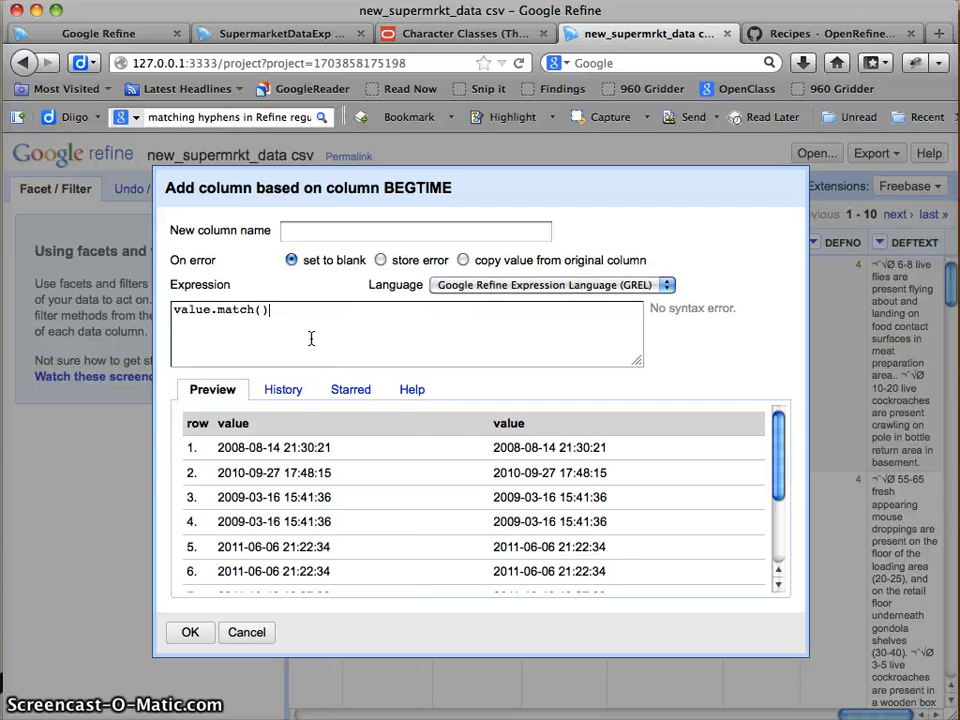
key(Left)
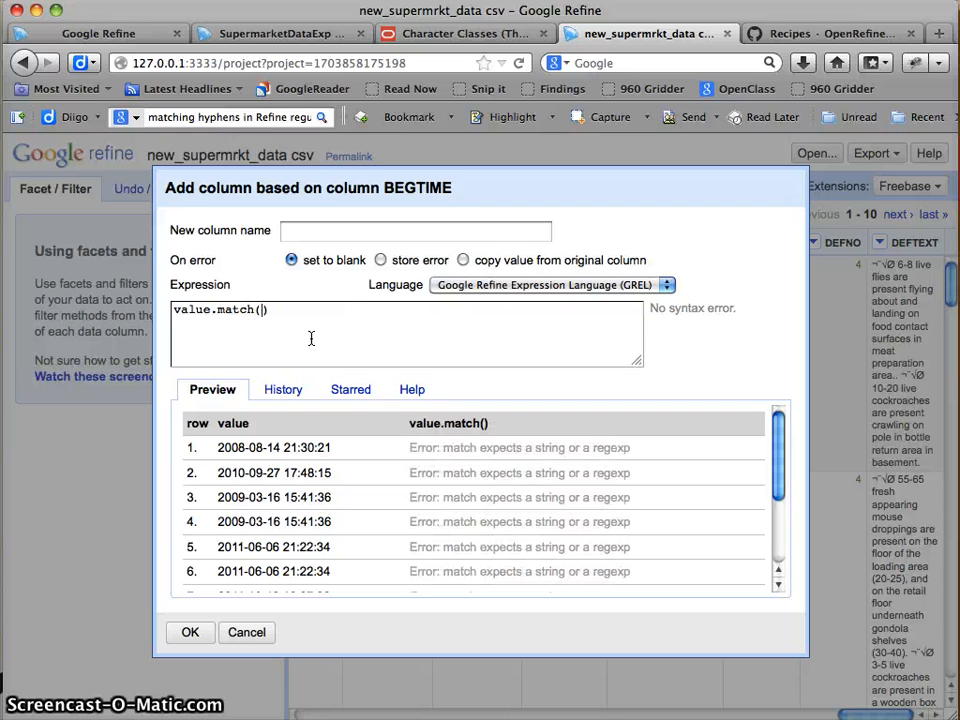
text(//)
key(Left)
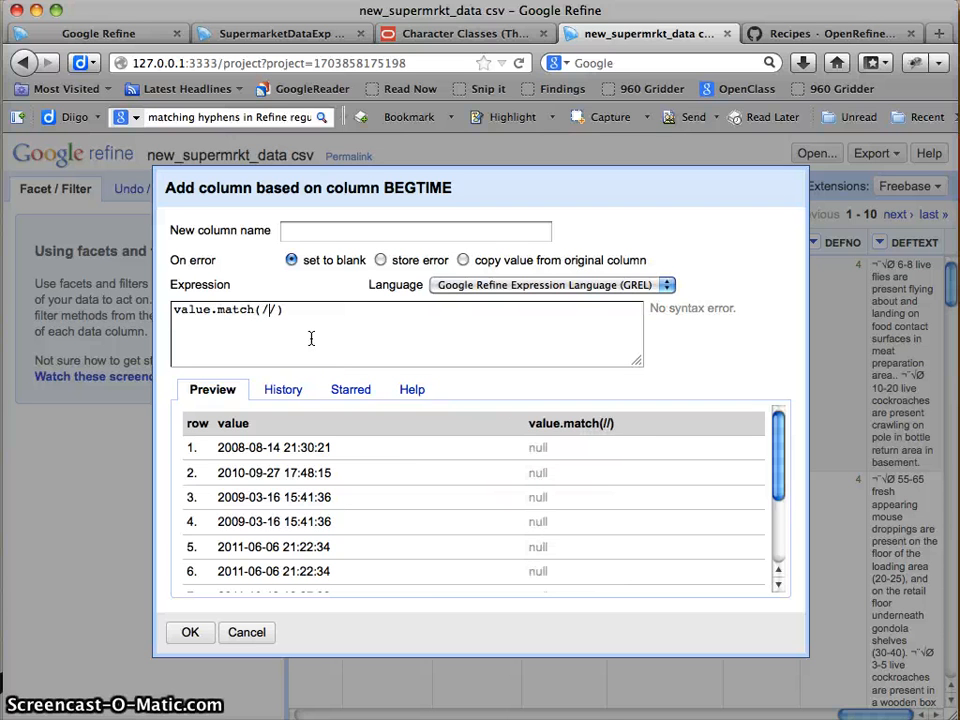
text(2008.*)
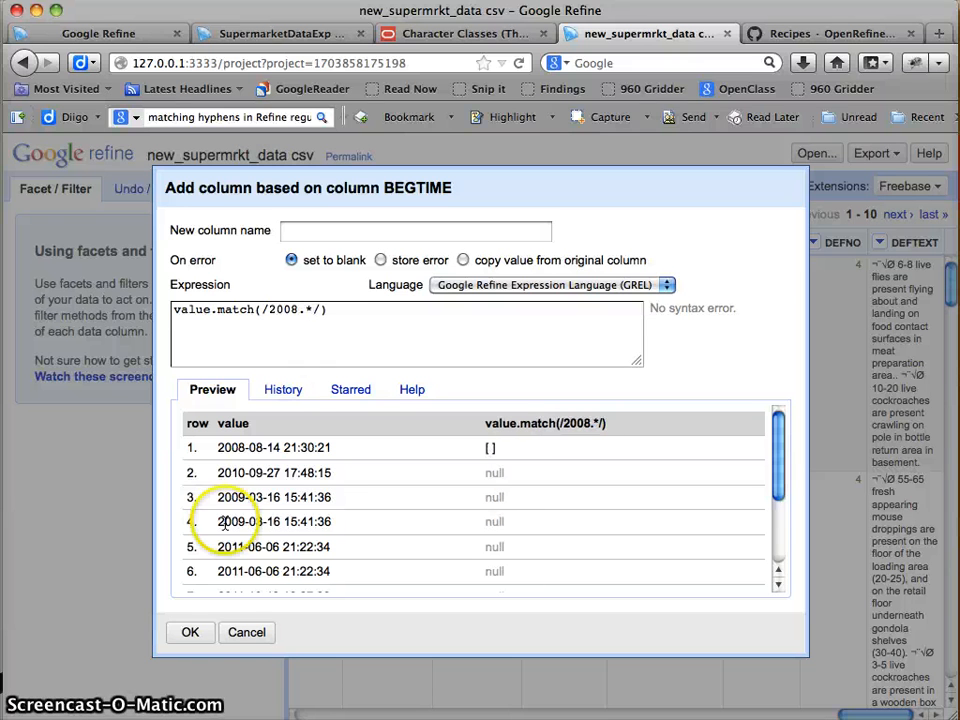
click(246, 633)
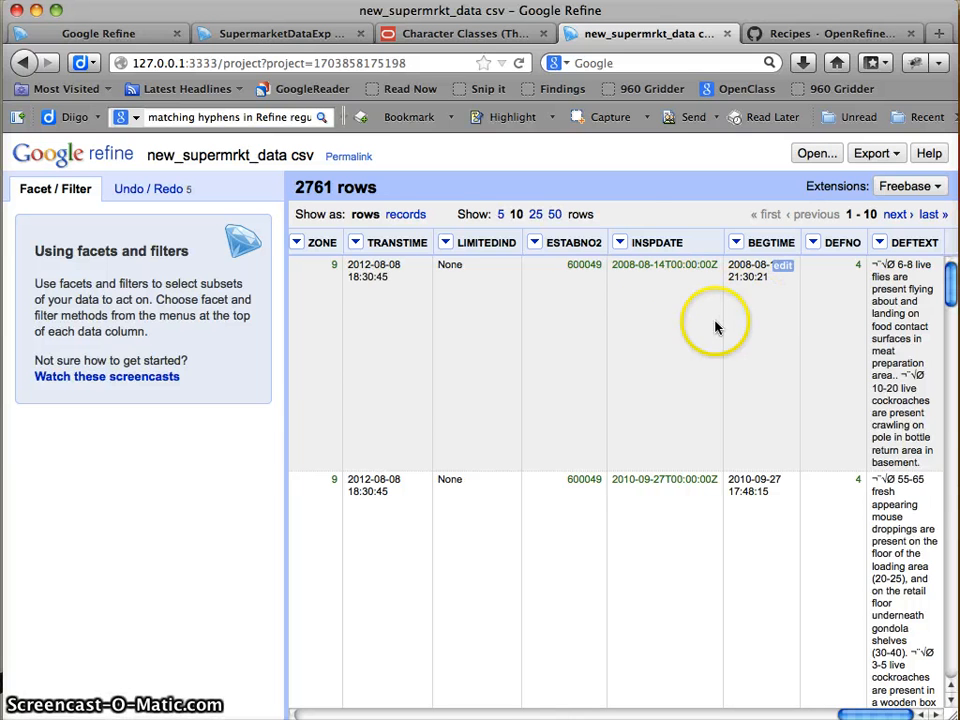
- Start a new column based on INSPDATE and preview the expression value.match(/.*2008.*/)
click(621, 241)
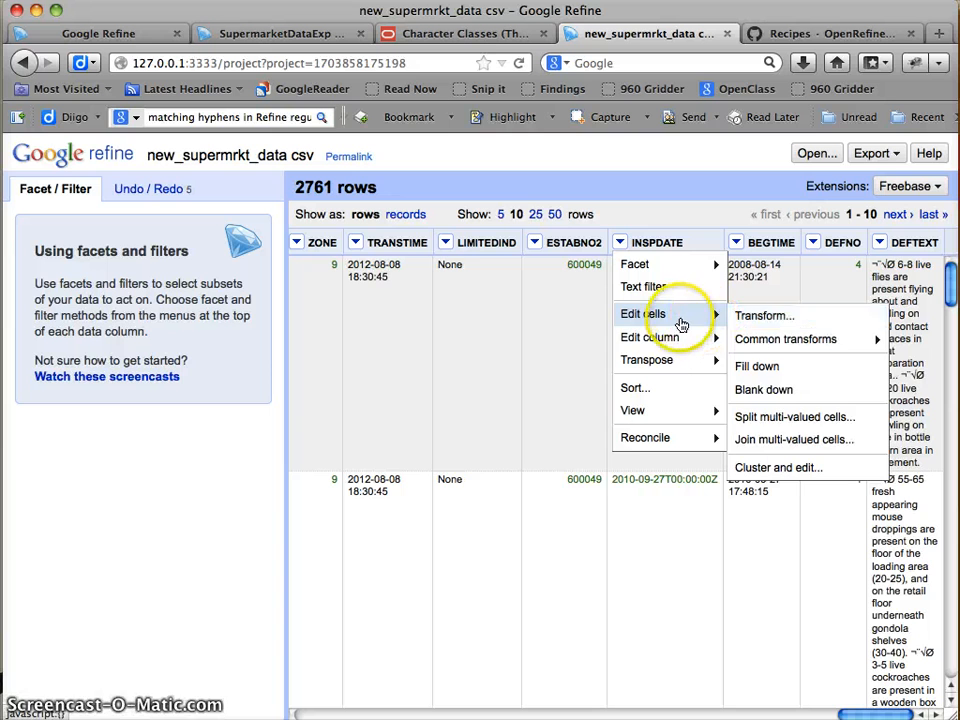
mouse_move(669, 341)
click(470, 367)
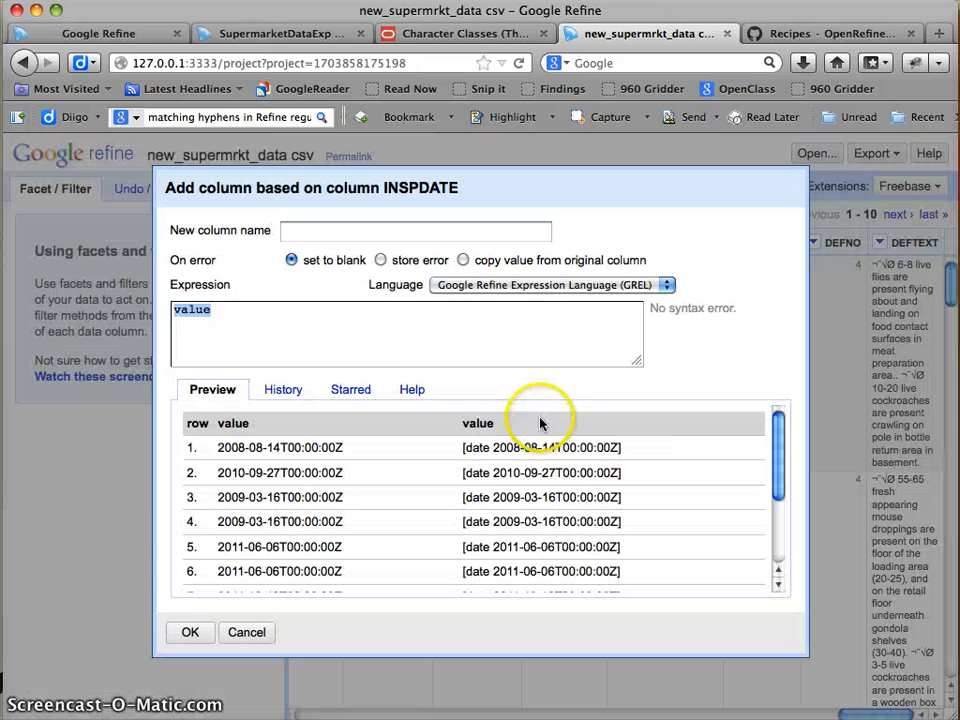
text(.match)
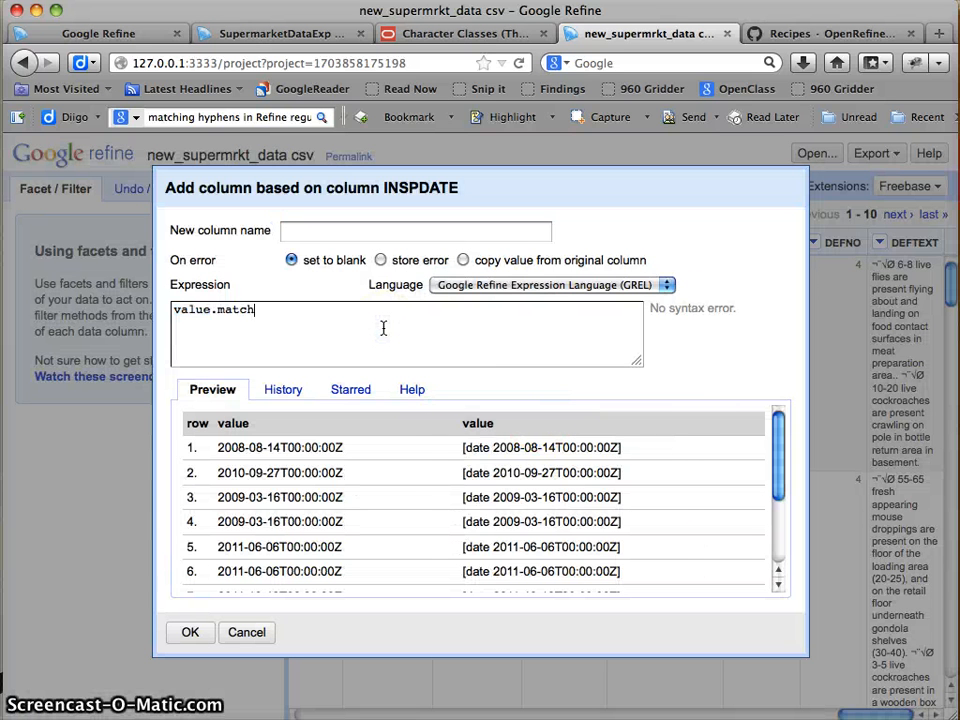
text(())
text(//)
key(Left)
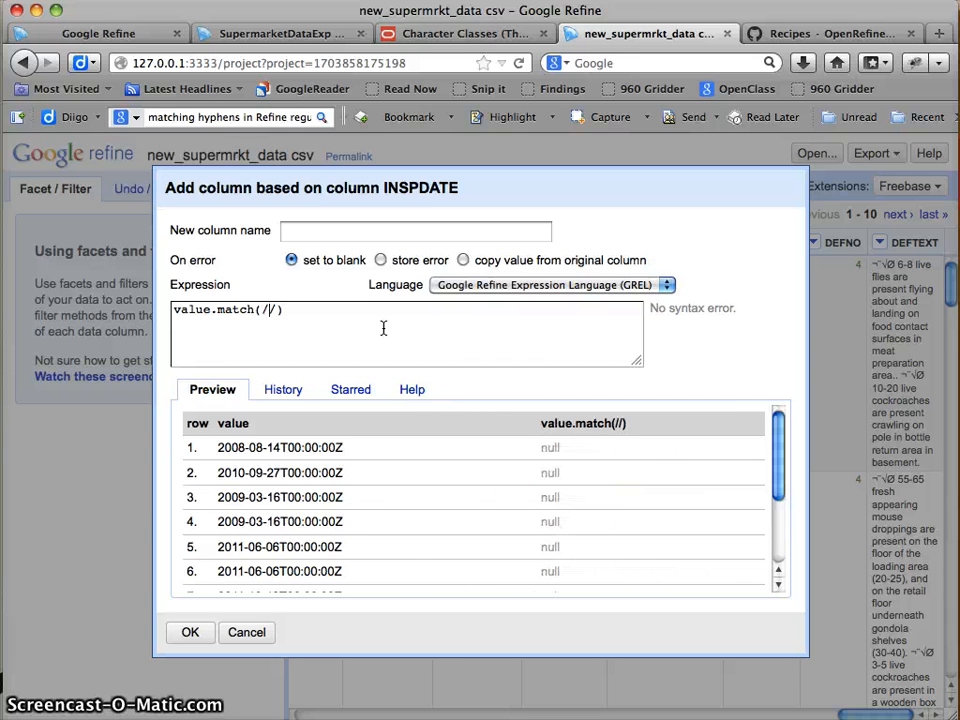
text(.*)
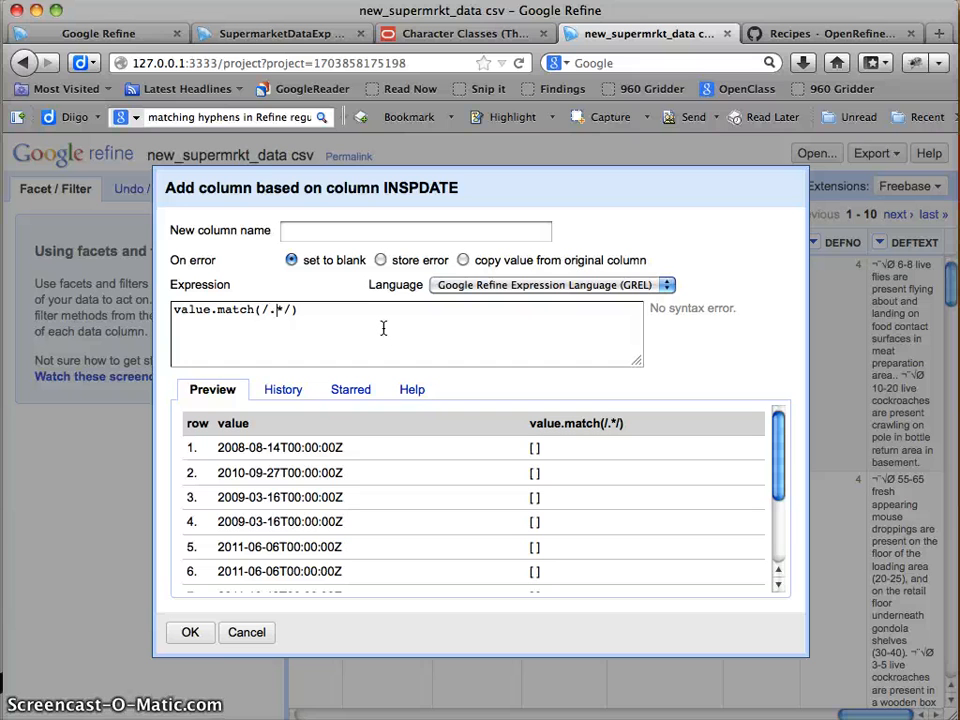
text(.*)
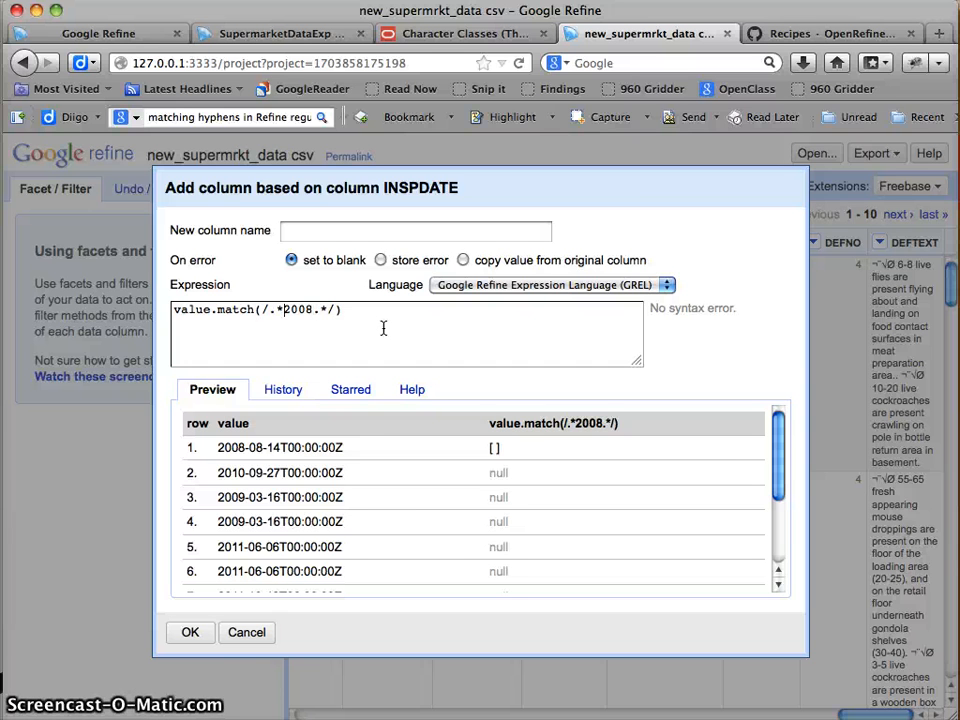
- Remove the leading .* to preview value.match(/2008.*/) on INSPDATE, and discard the new column
key(BackSpace)
key(BackSpace)
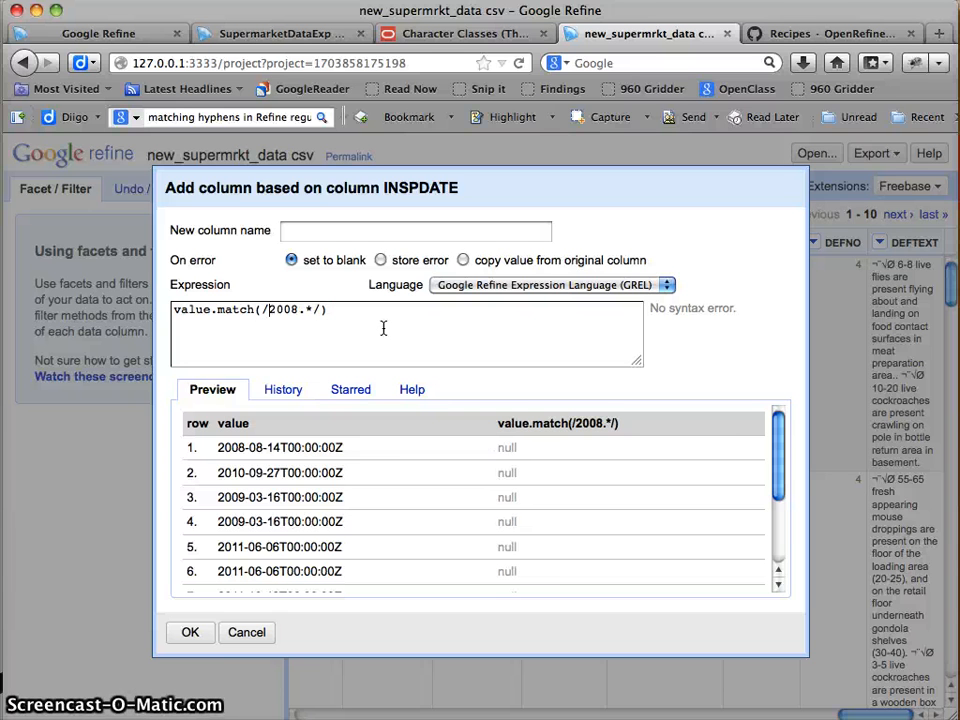
click(253, 631)
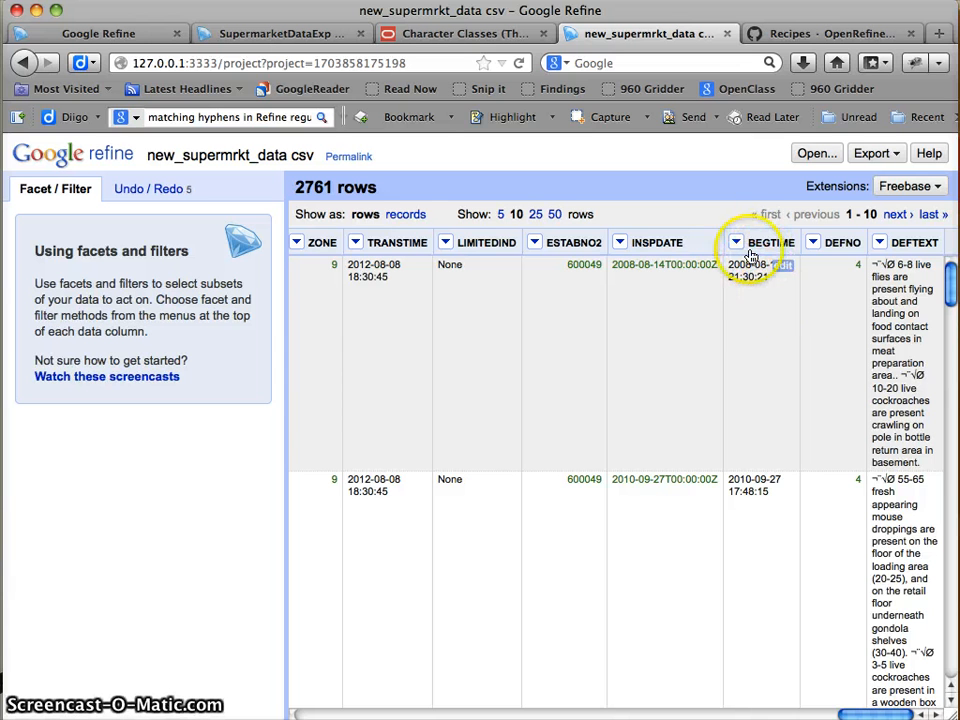
- Convert all cells in the INSPDATE column to text with the common transform
click(620, 242)
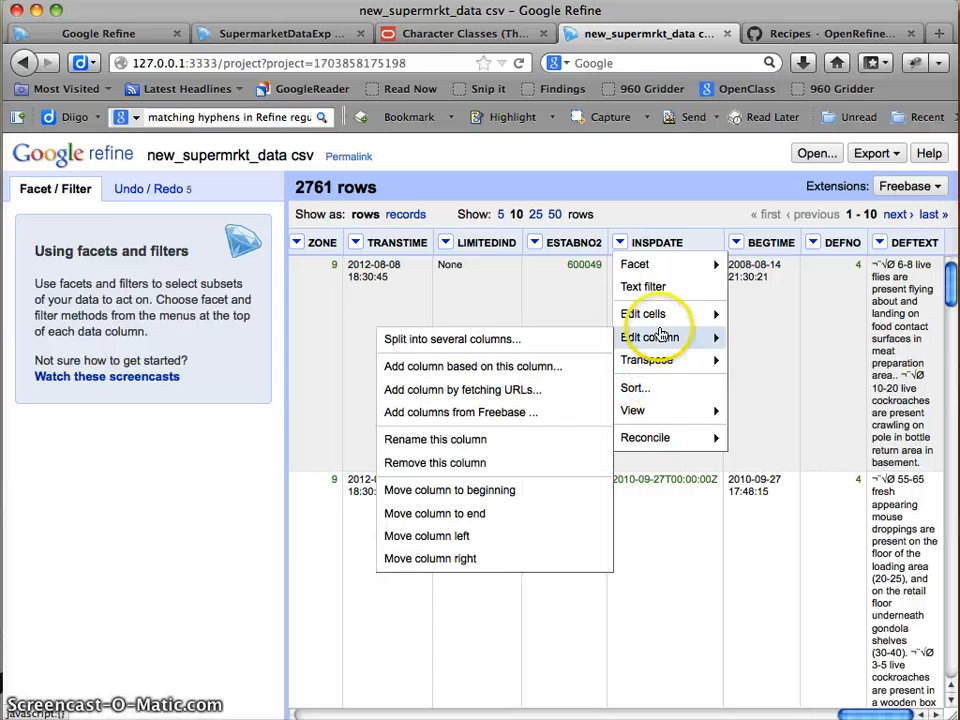
mouse_move(663, 396)
mouse_move(656, 270)
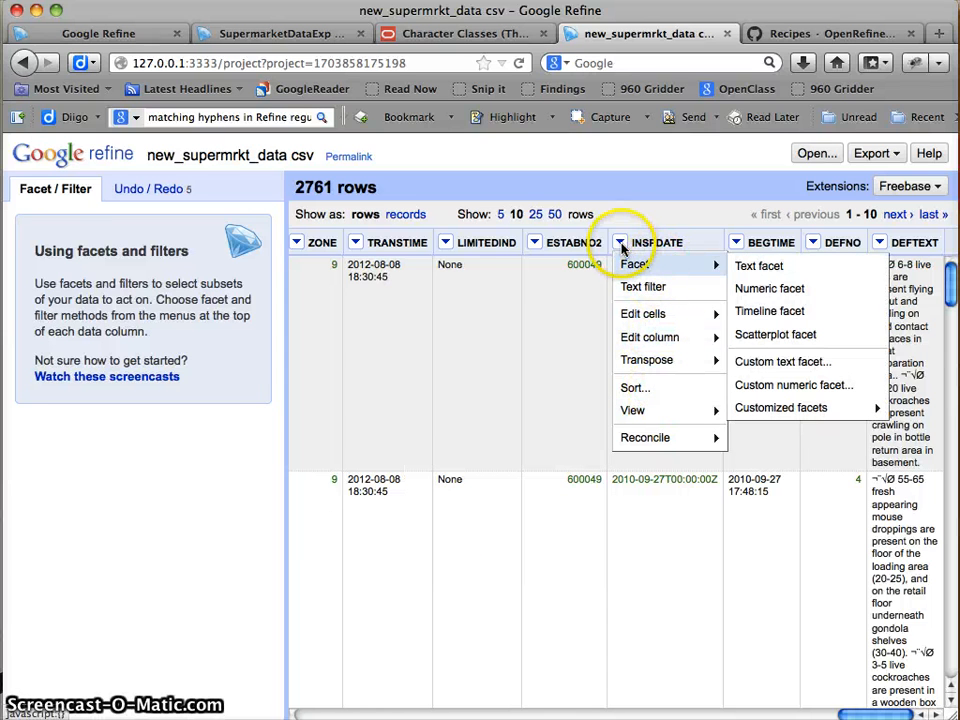
mouse_move(656, 374)
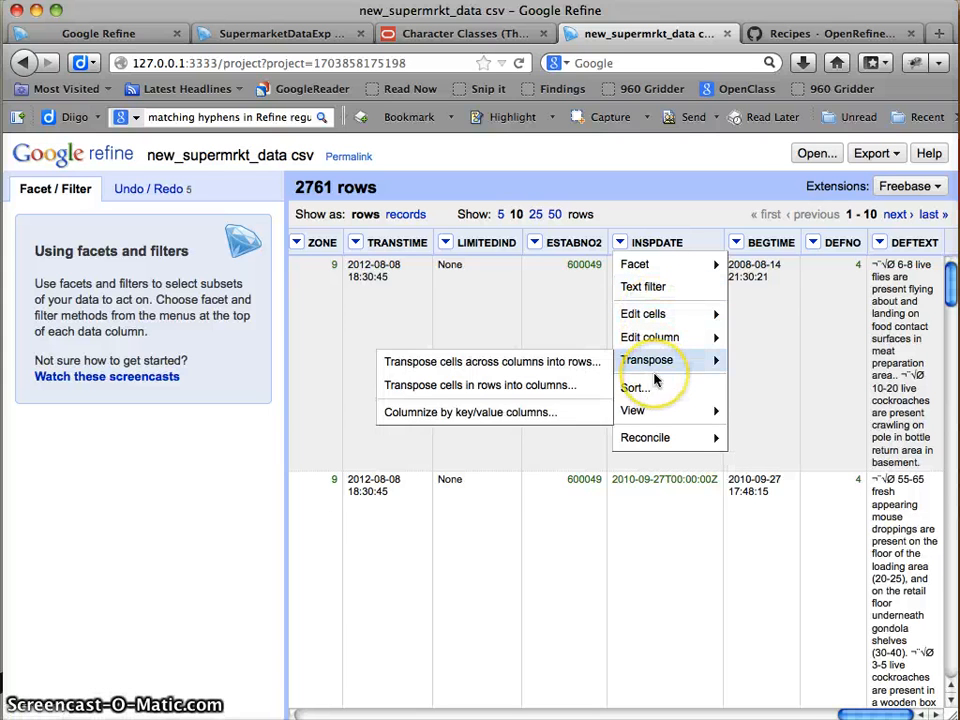
mouse_move(663, 440)
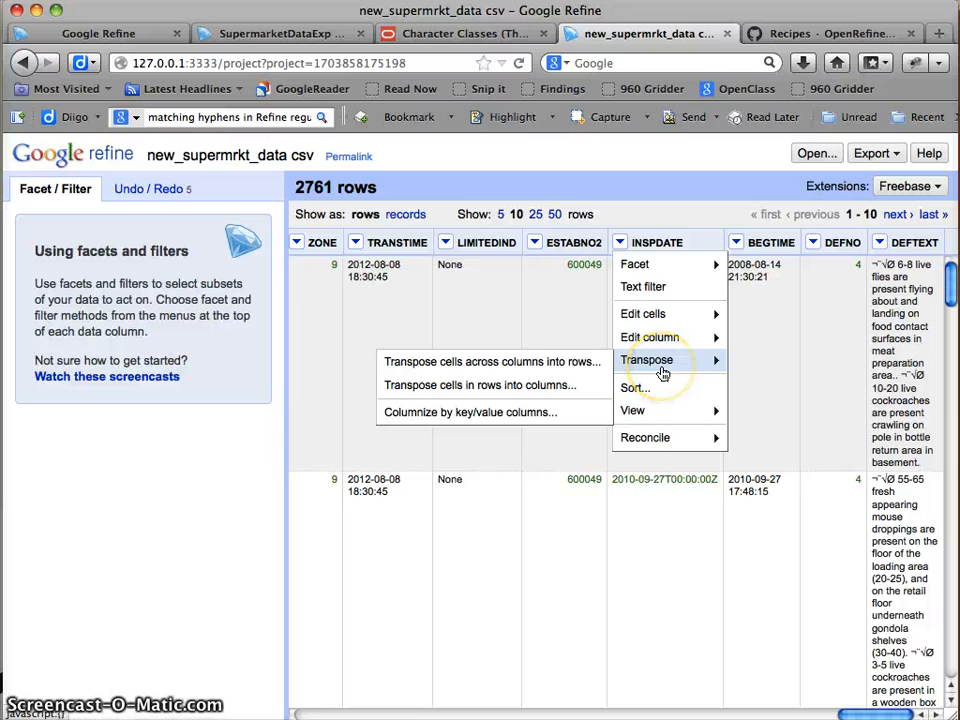
mouse_move(662, 342)
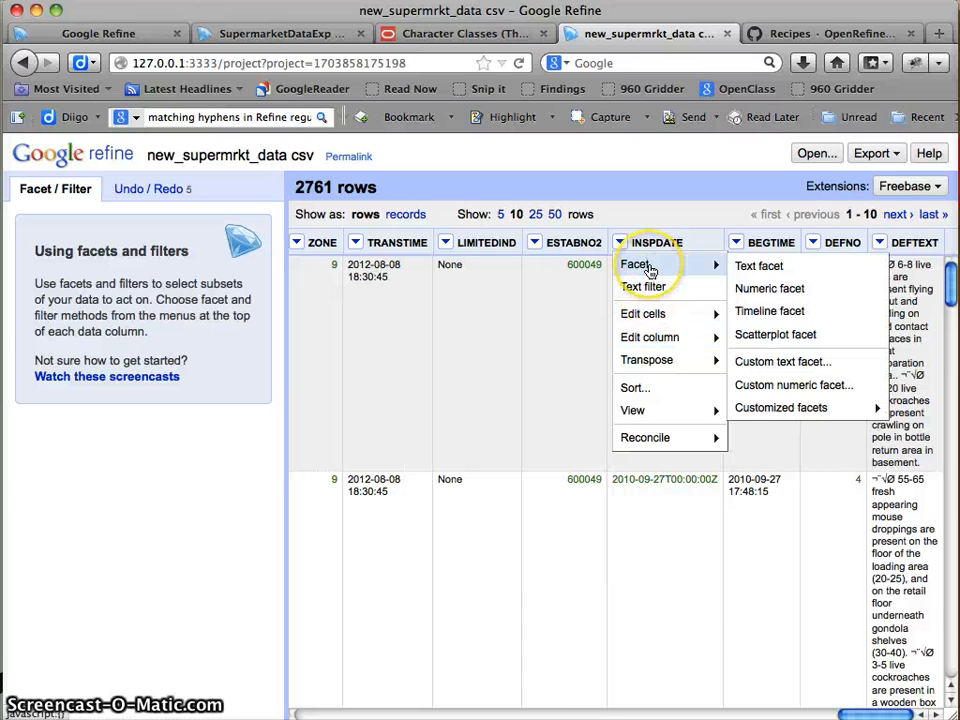
mouse_move(762, 416)
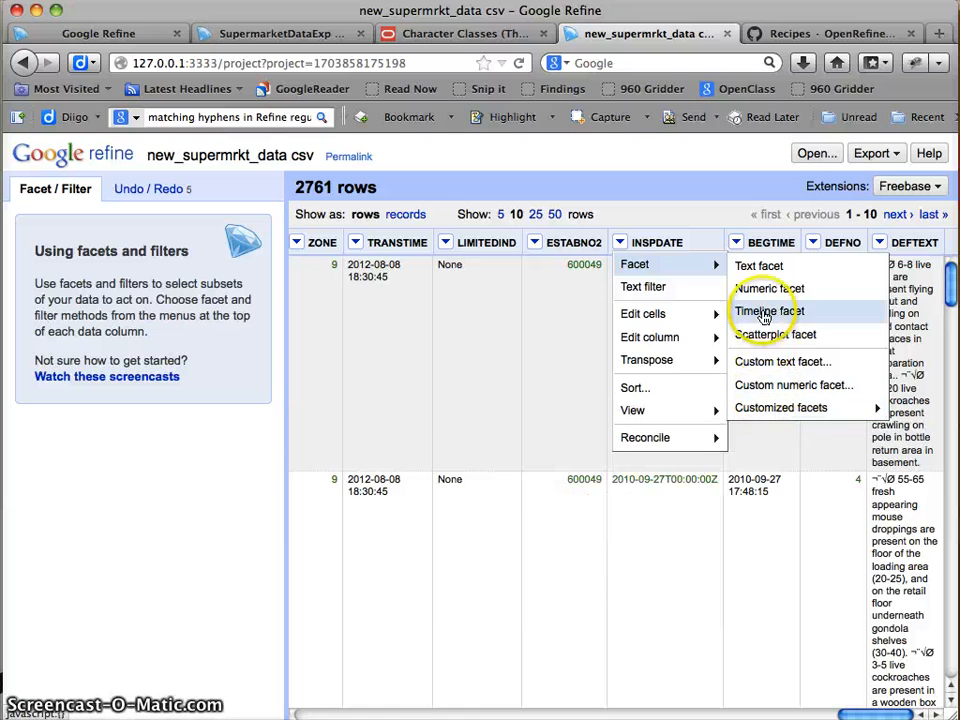
mouse_move(663, 315)
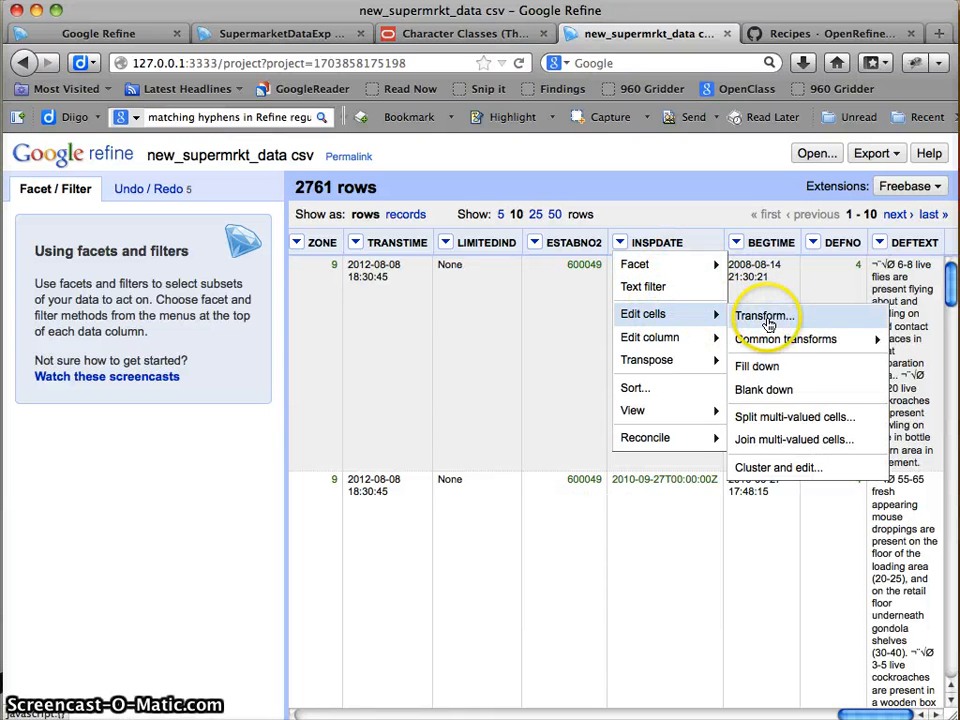
mouse_move(777, 349)
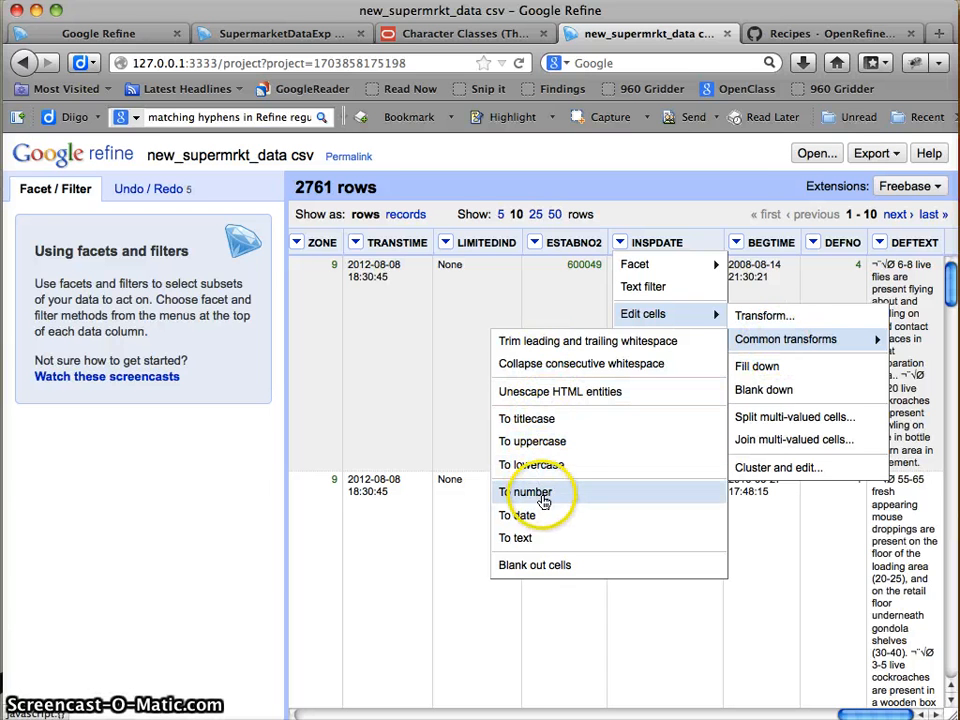
click(542, 537)
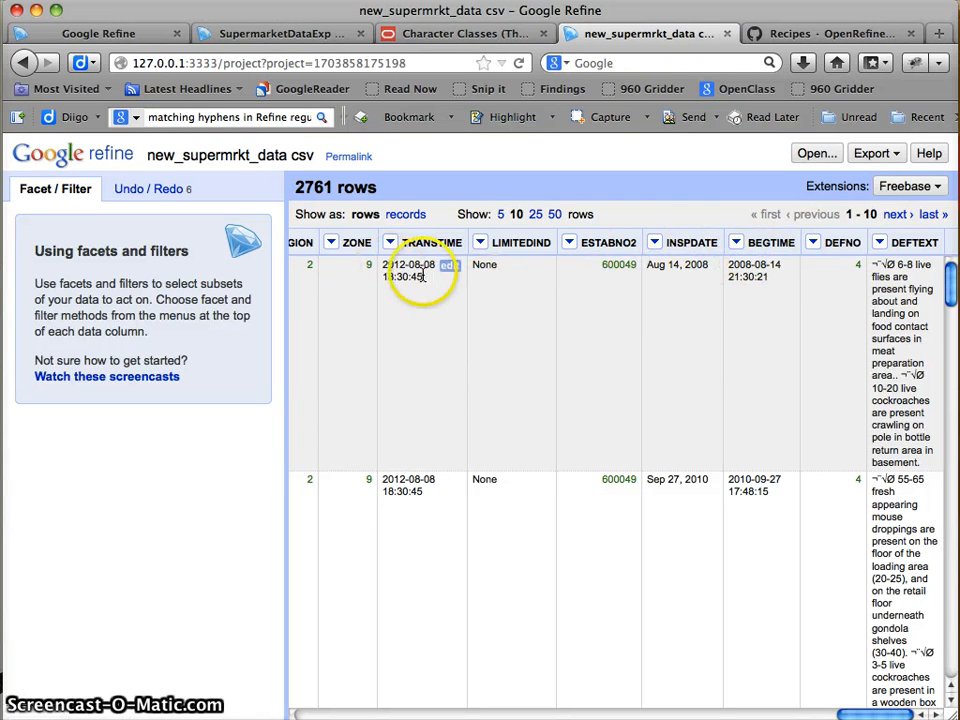
- Start a new column based on TRANSTIME and preview the expression value.match(/2012-/)
click(389, 242)
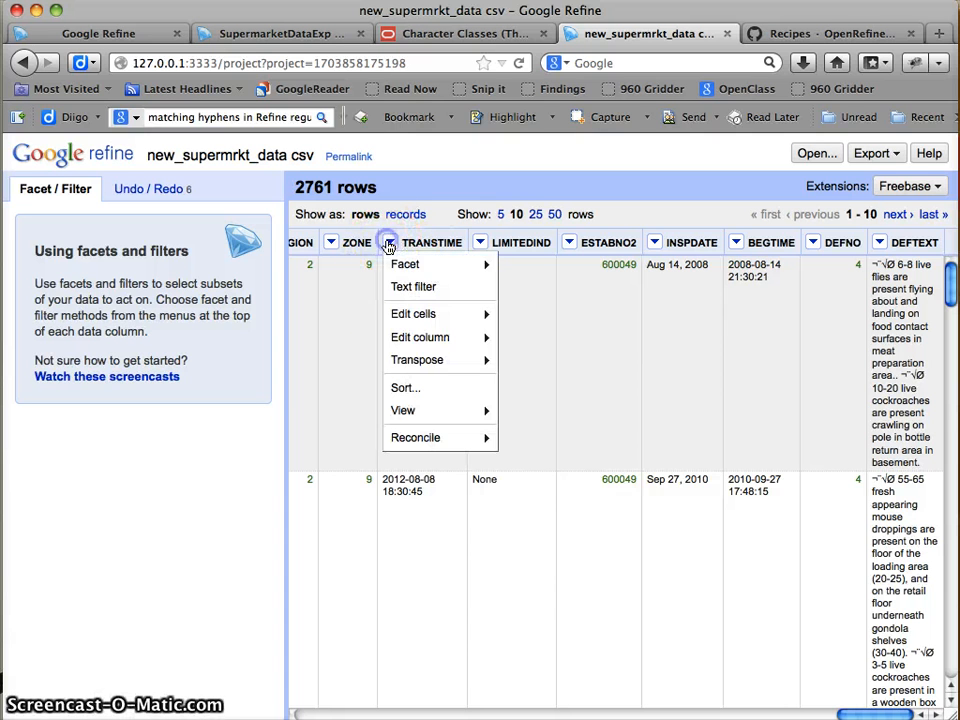
mouse_move(422, 340)
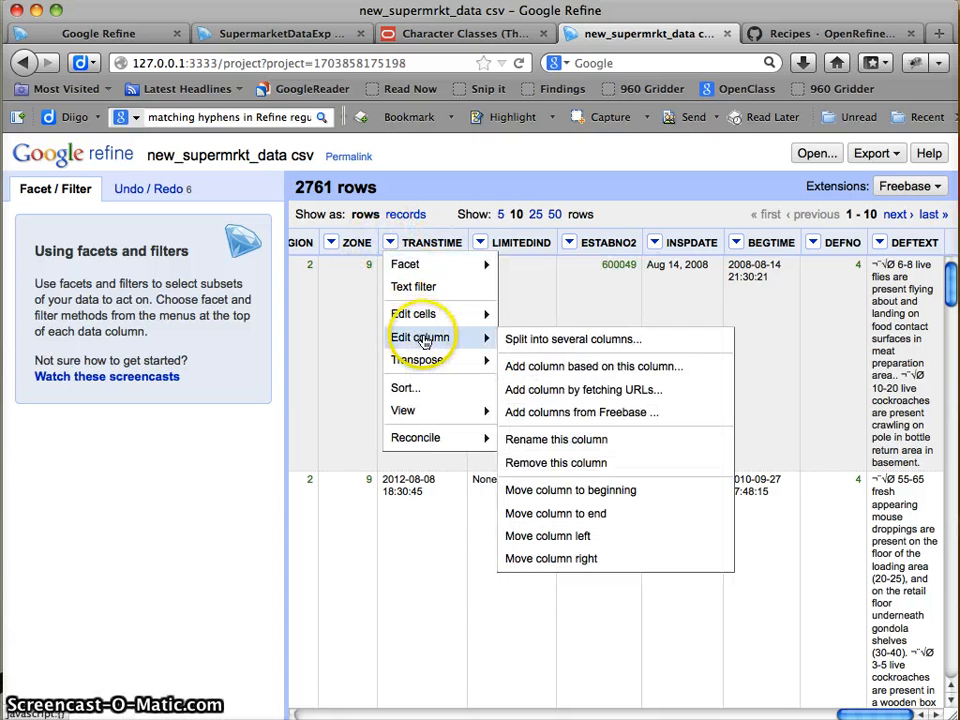
click(544, 368)
click(316, 335)
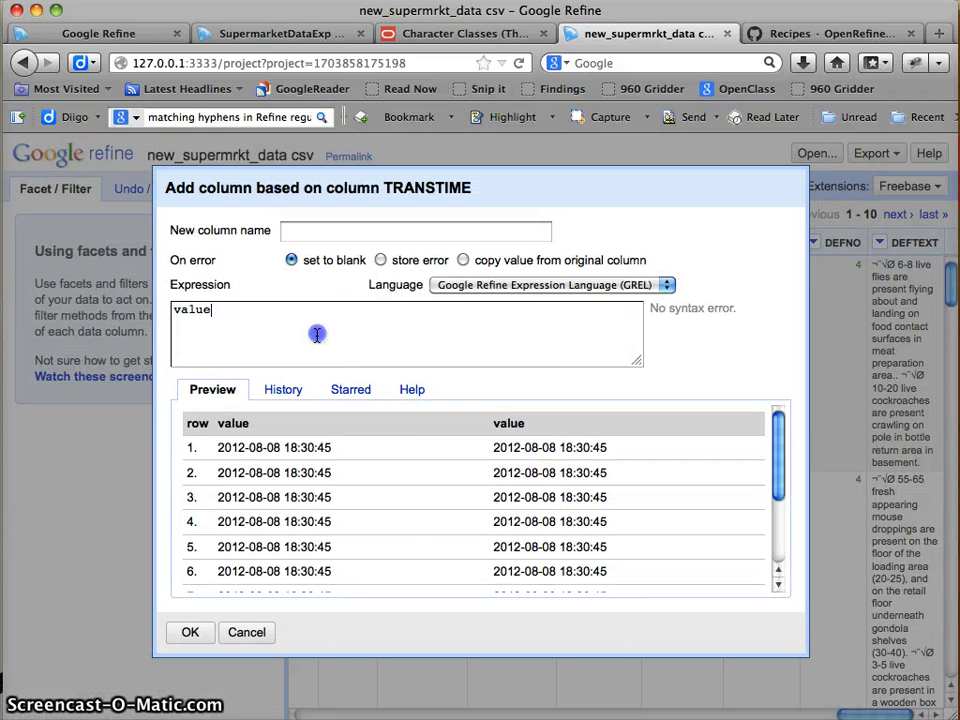
text(.match()
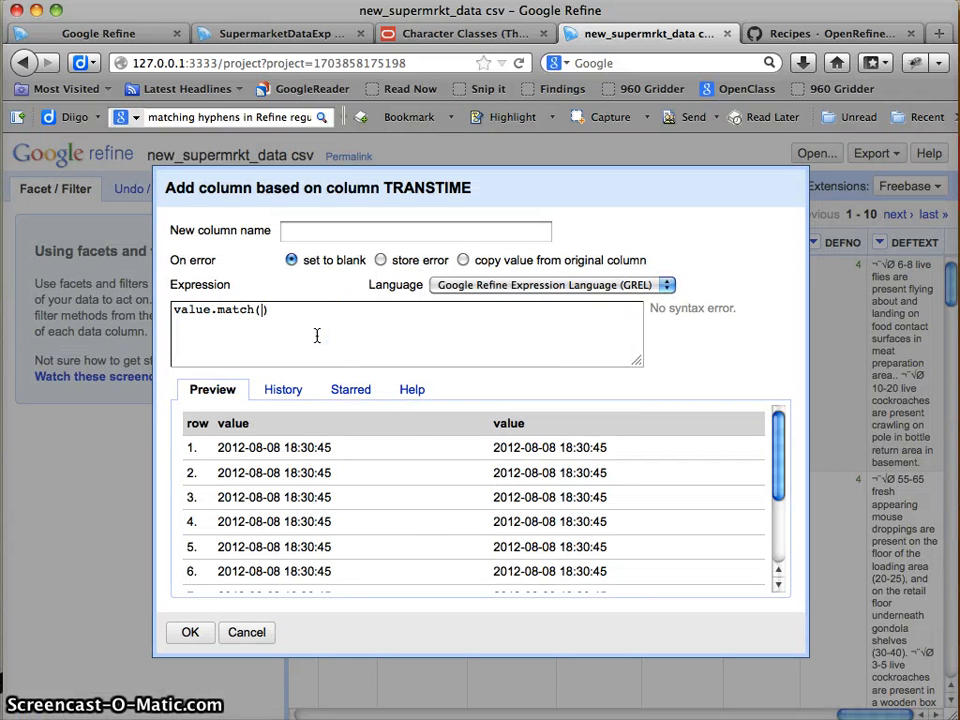
text(//)
key(Left)
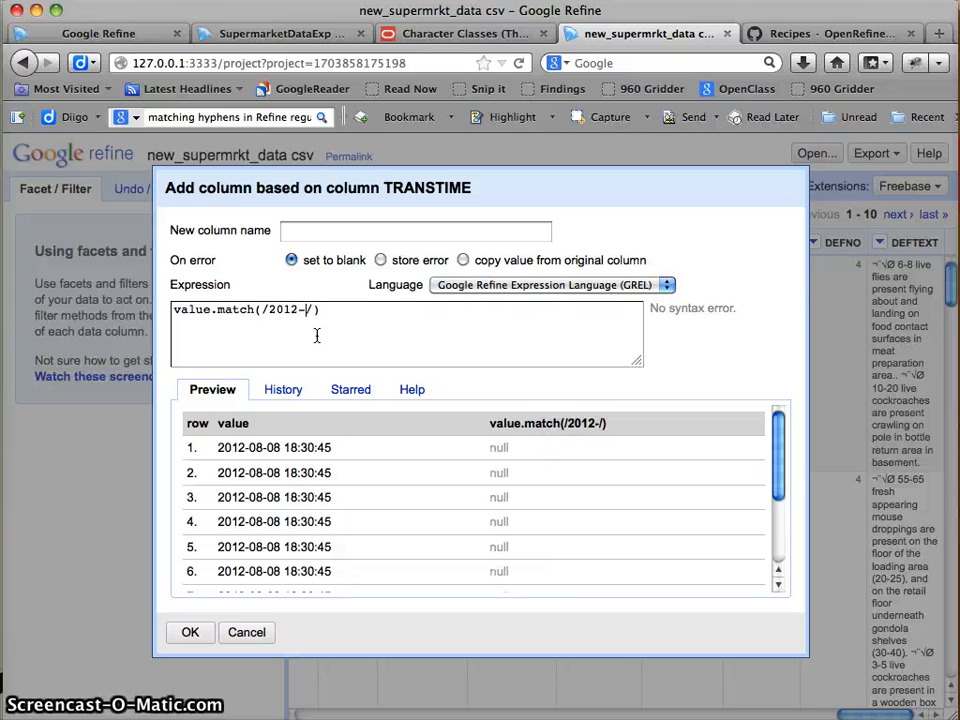
text(\)
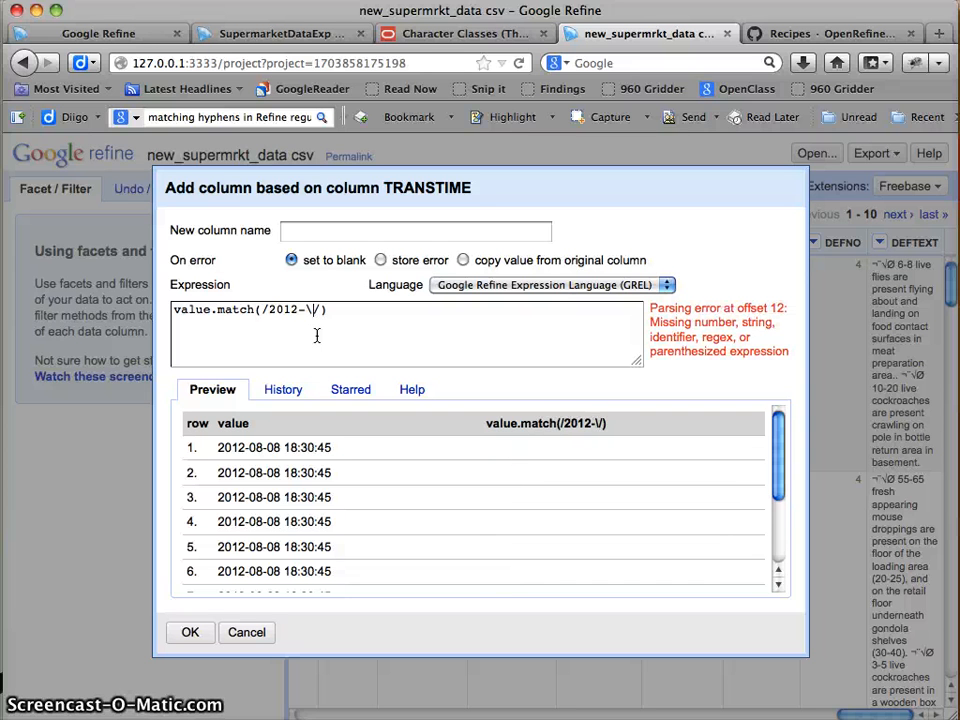
key(BackSpace)
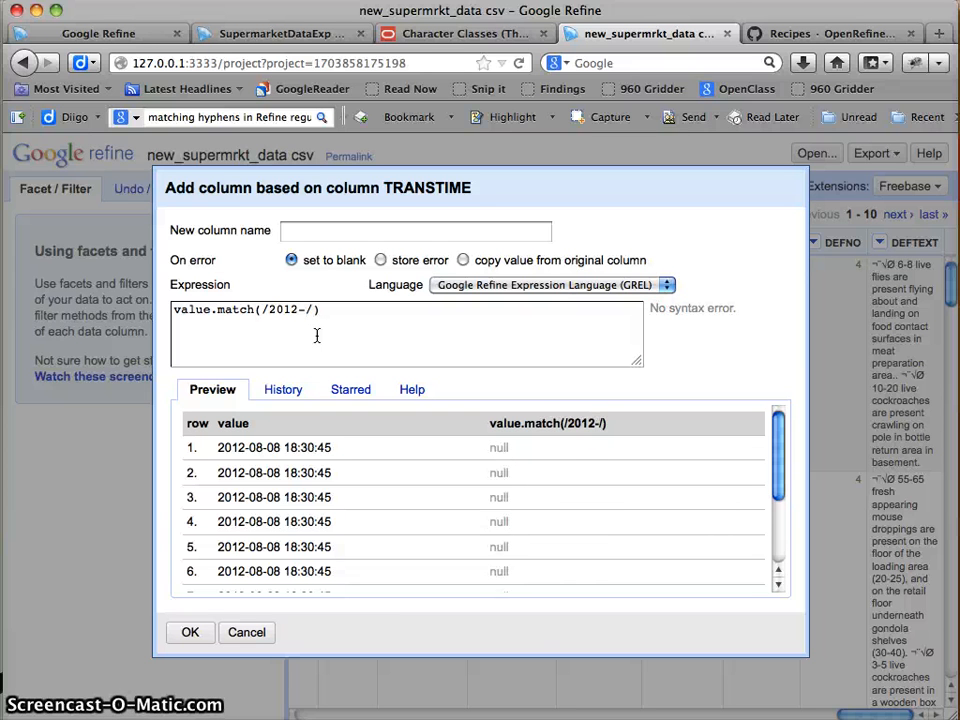
- Extend the TRANSTIME expression to value.match(/2012-\d{2}-\d{2}.*/) and look through the previewed rows
text(\d)
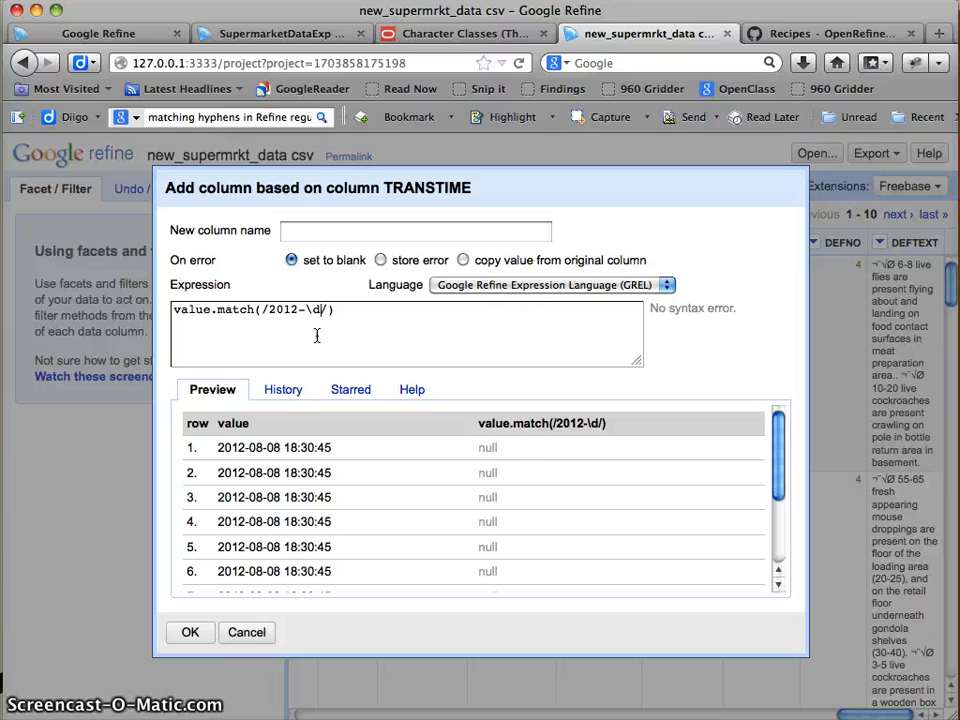
text({})
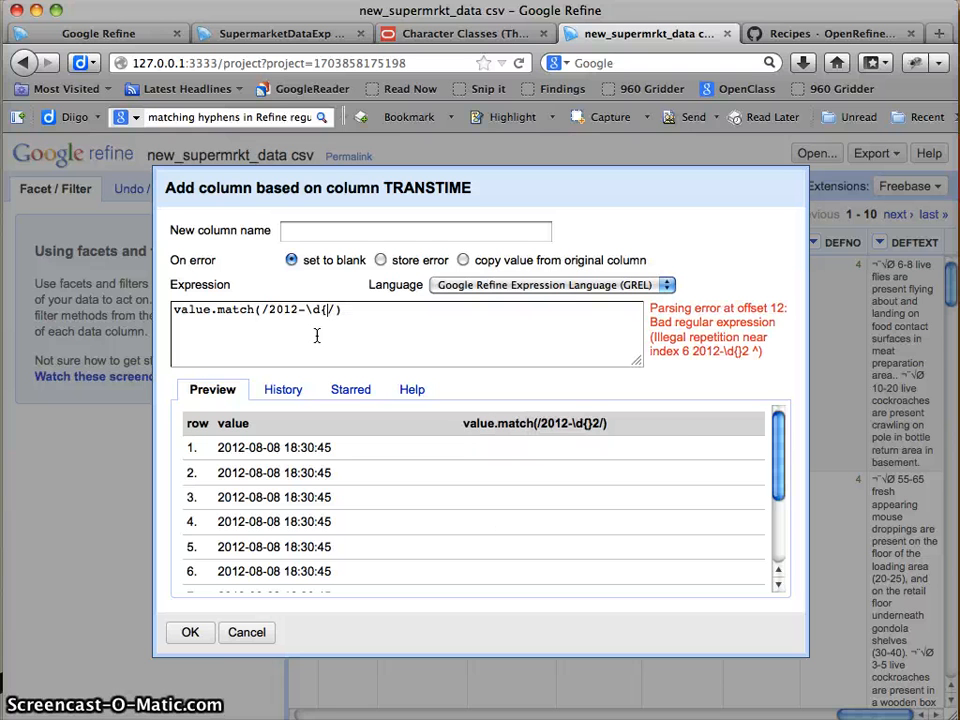
text(2}-\d{)
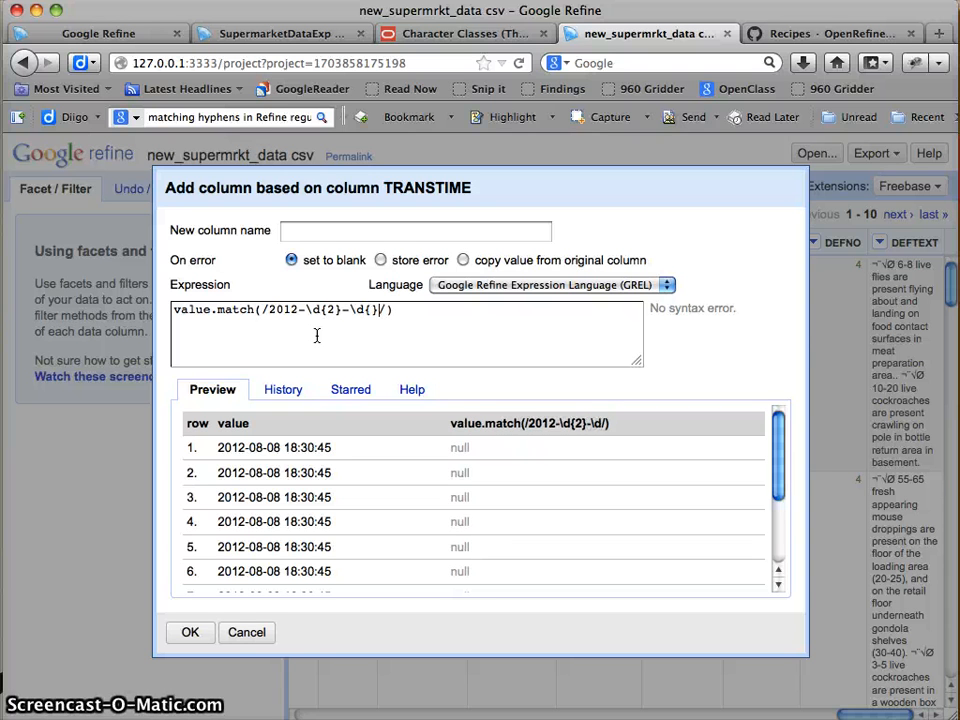
text(2)
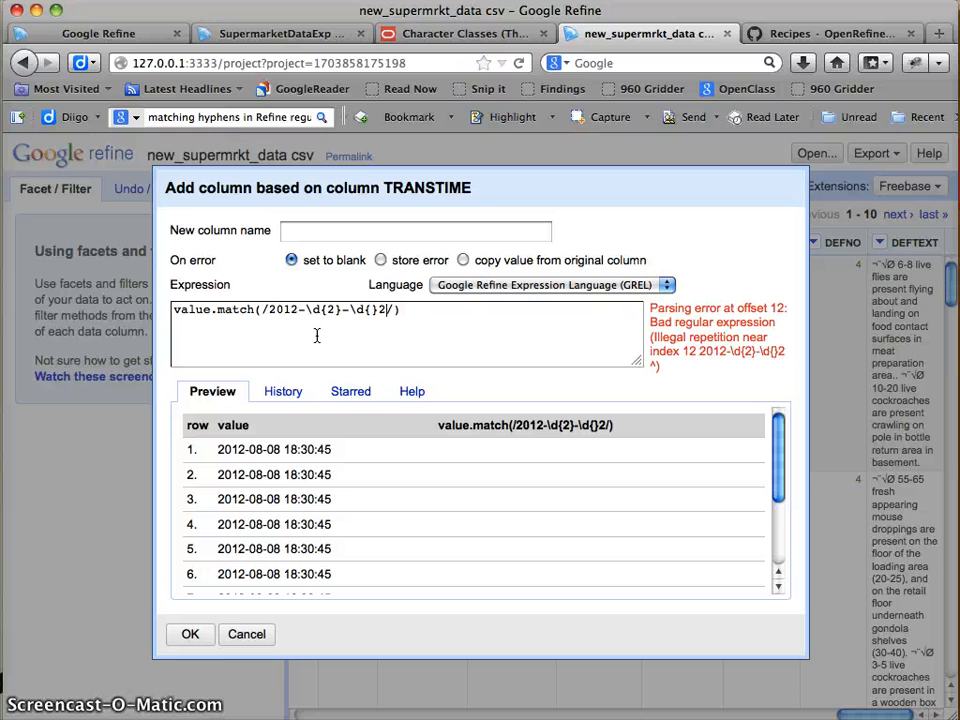
text(.*)
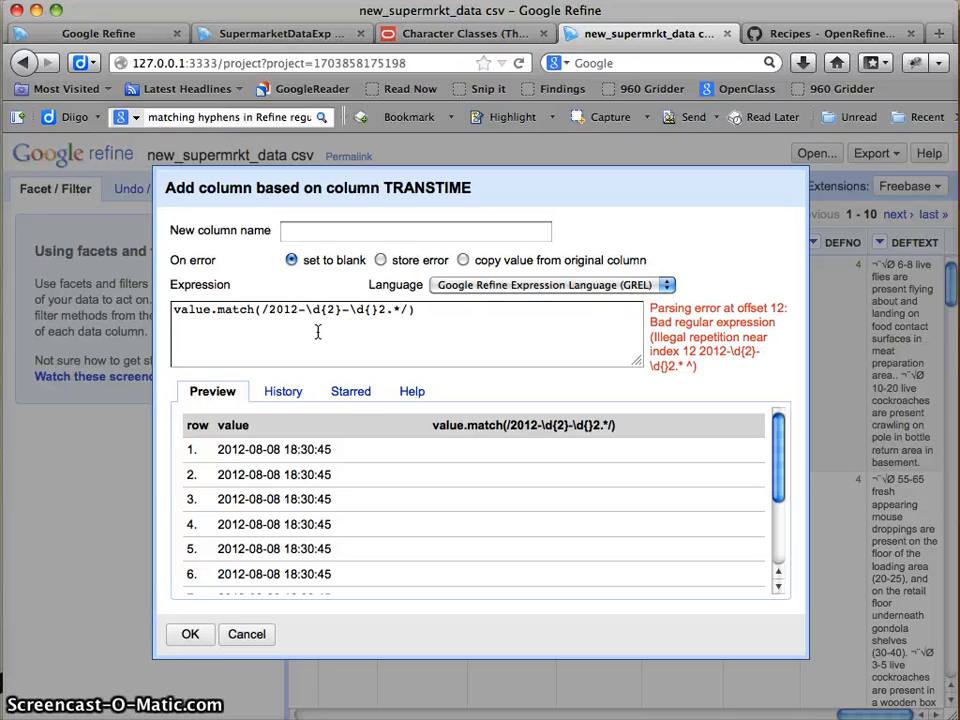
click(382, 310)
key(BackSpace)
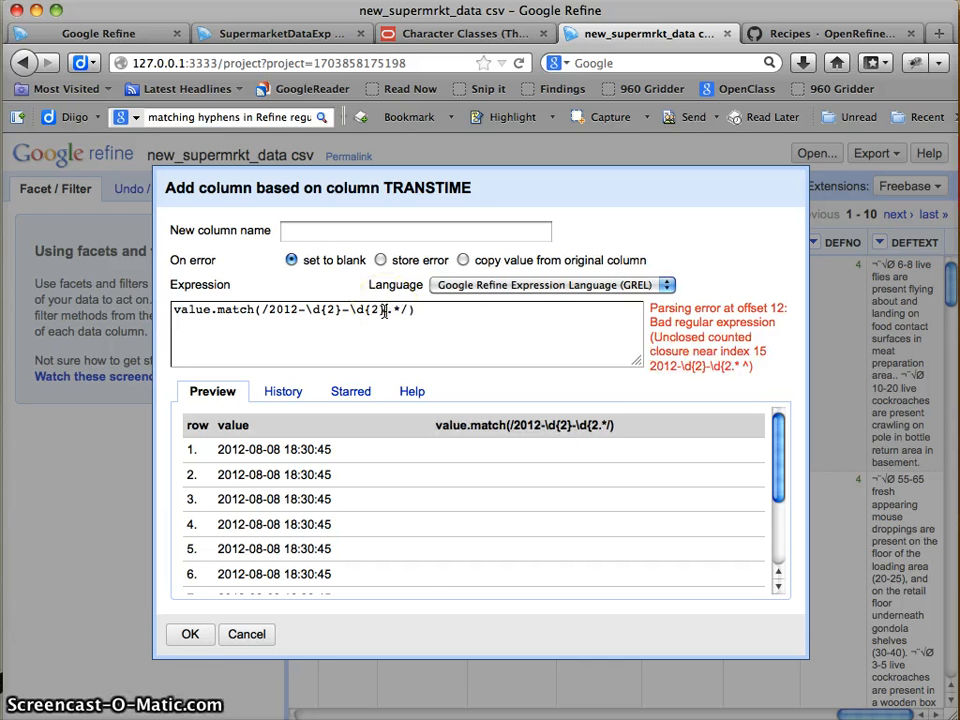
text(})
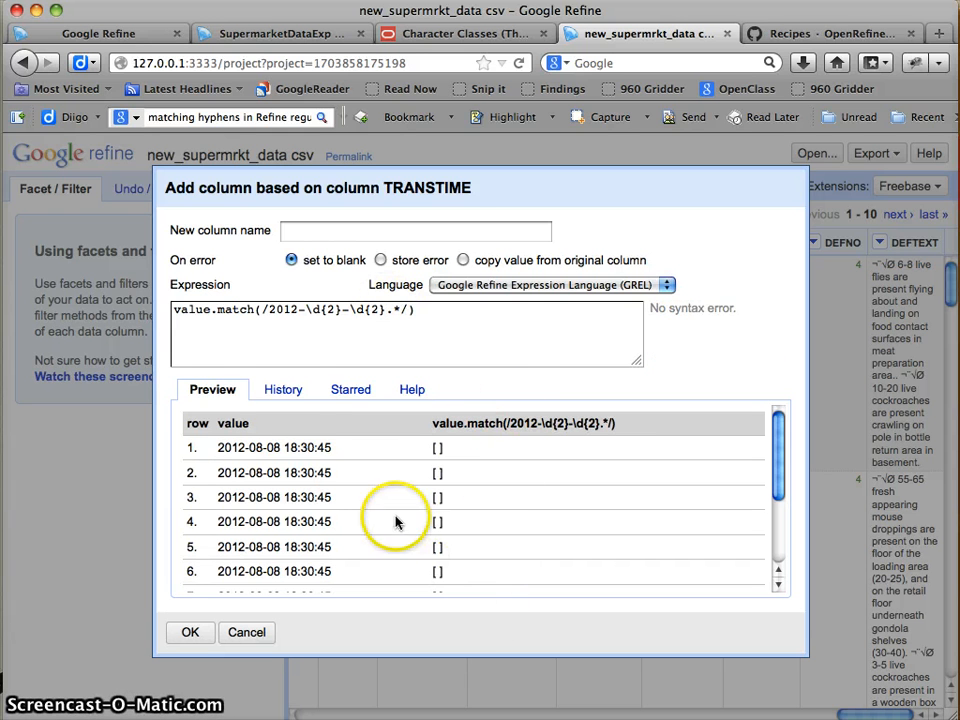
scroll(516, 476, down, 3)
scroll(500, 476, up, 3)
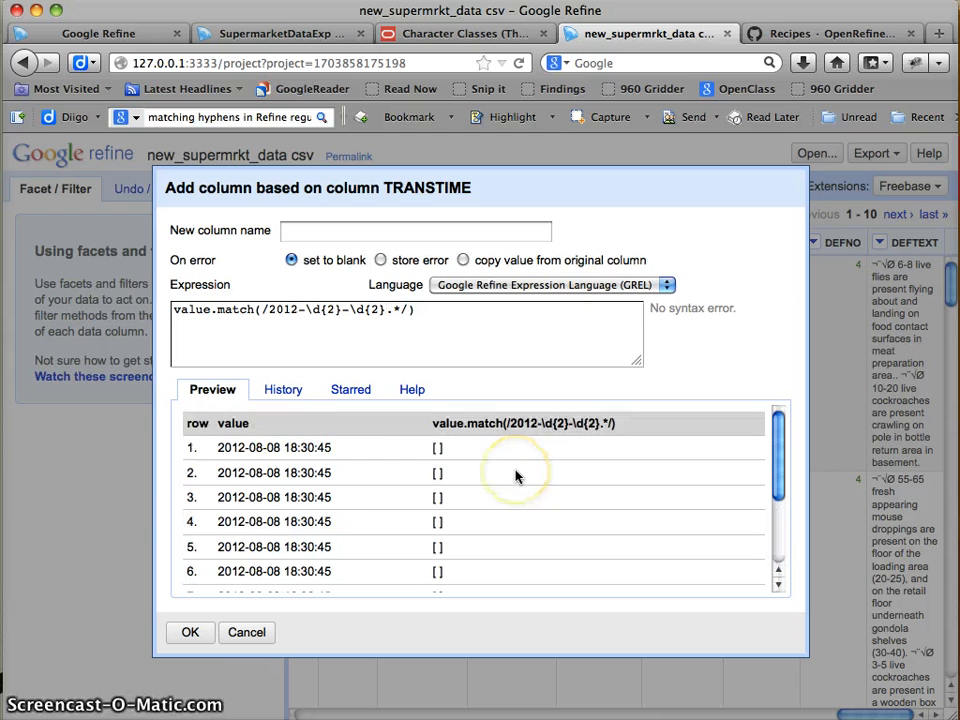
scroll(340, 525, down, 3)
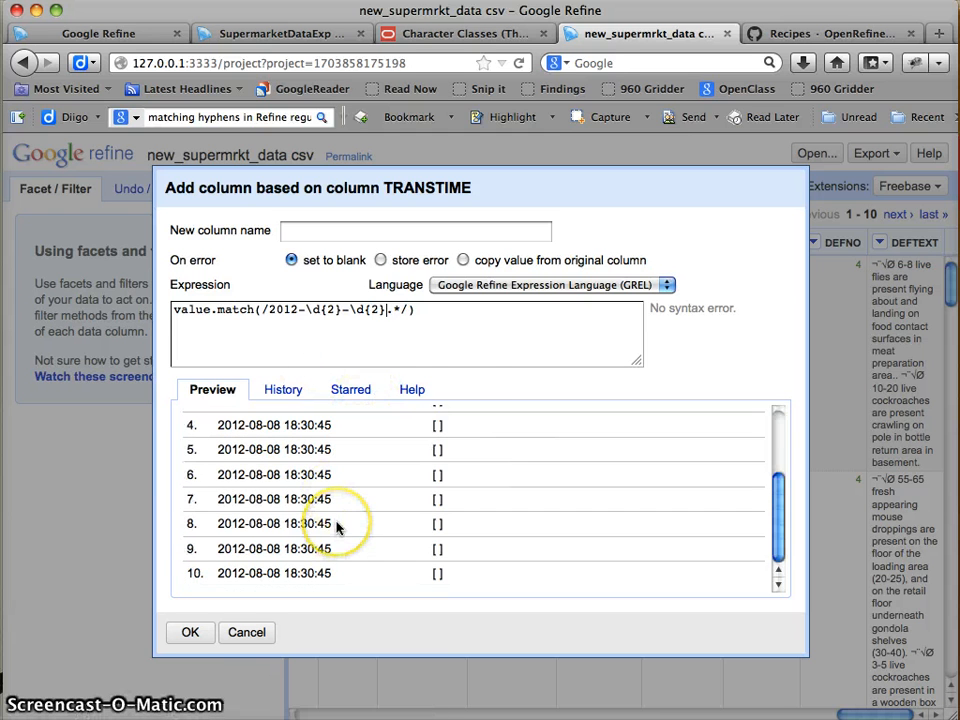
scroll(355, 480, up, 3)
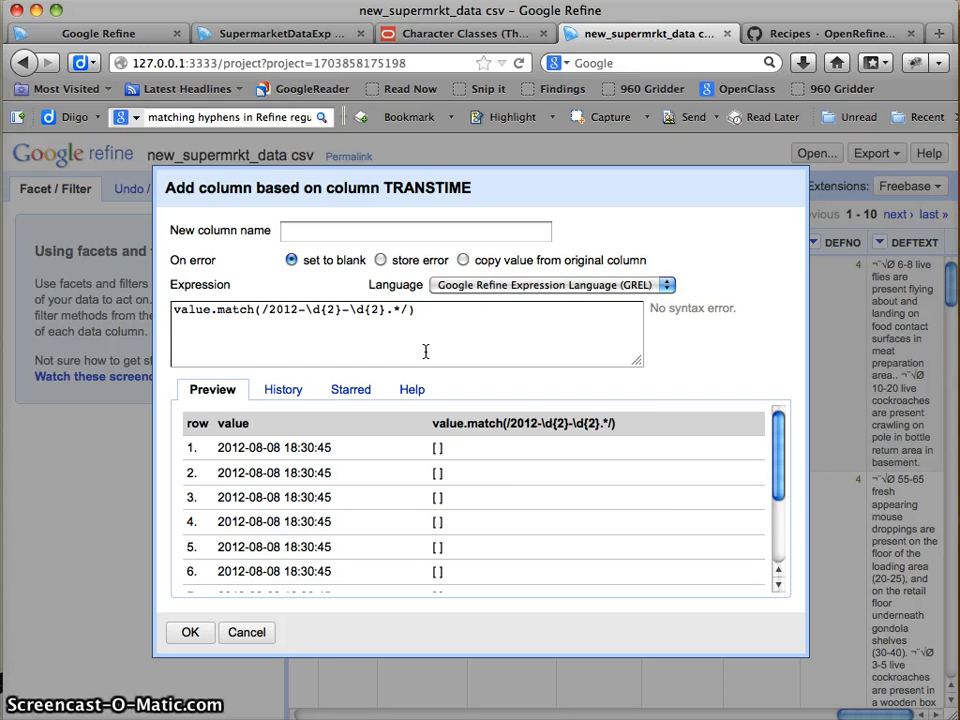
- Try to create the TRANSTIME-based column without a name, and discard the new column
click(270, 309)
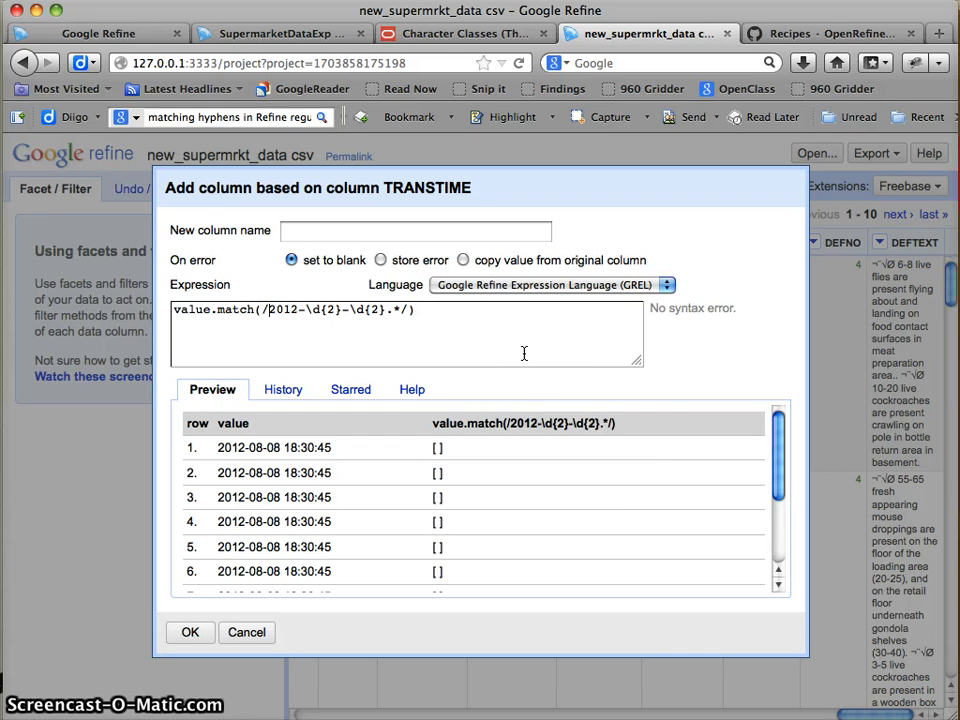
click(190, 632)
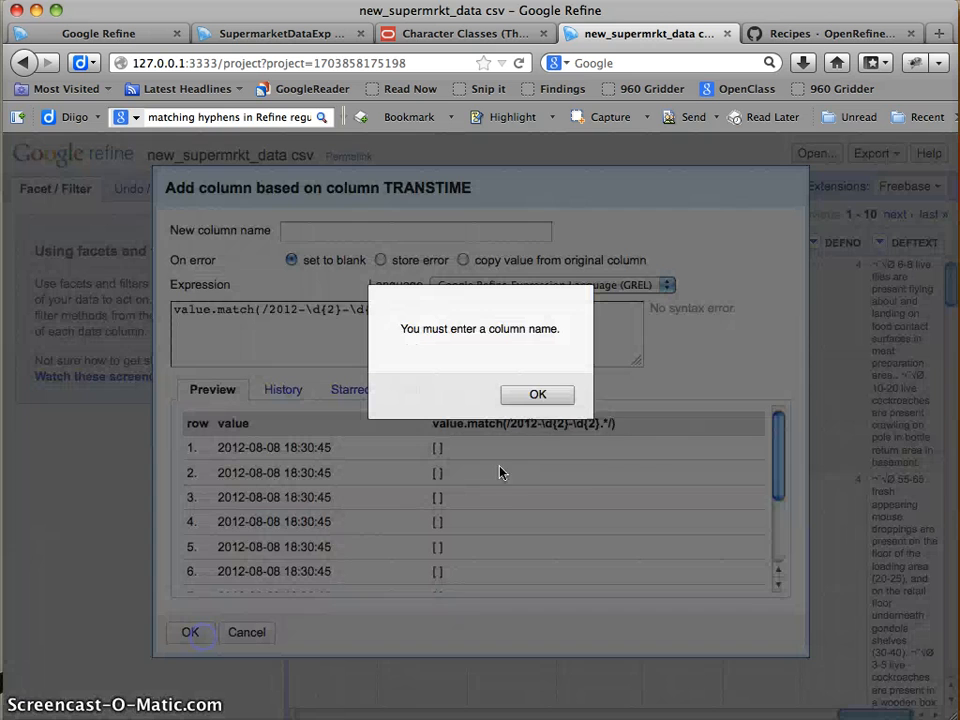
click(535, 393)
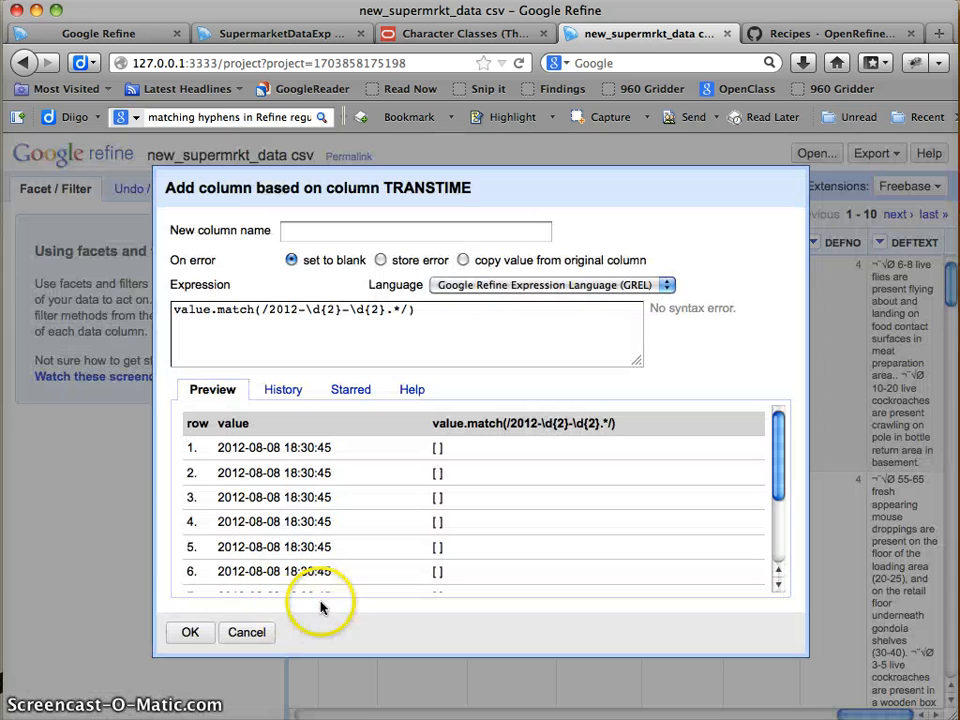
click(246, 630)
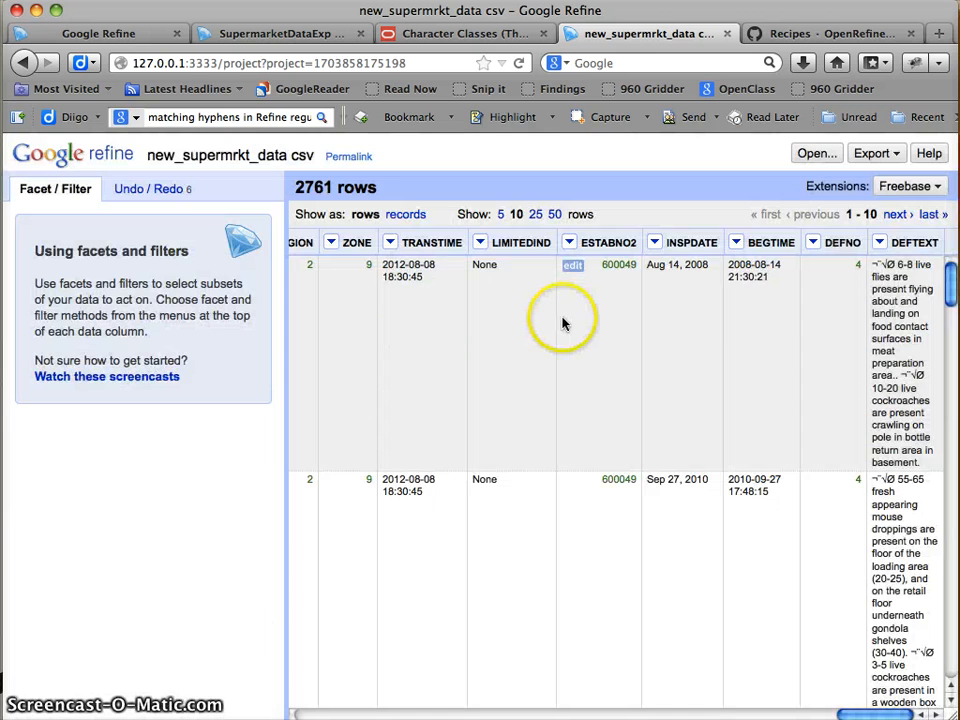
scroll(562, 323, left, 15)
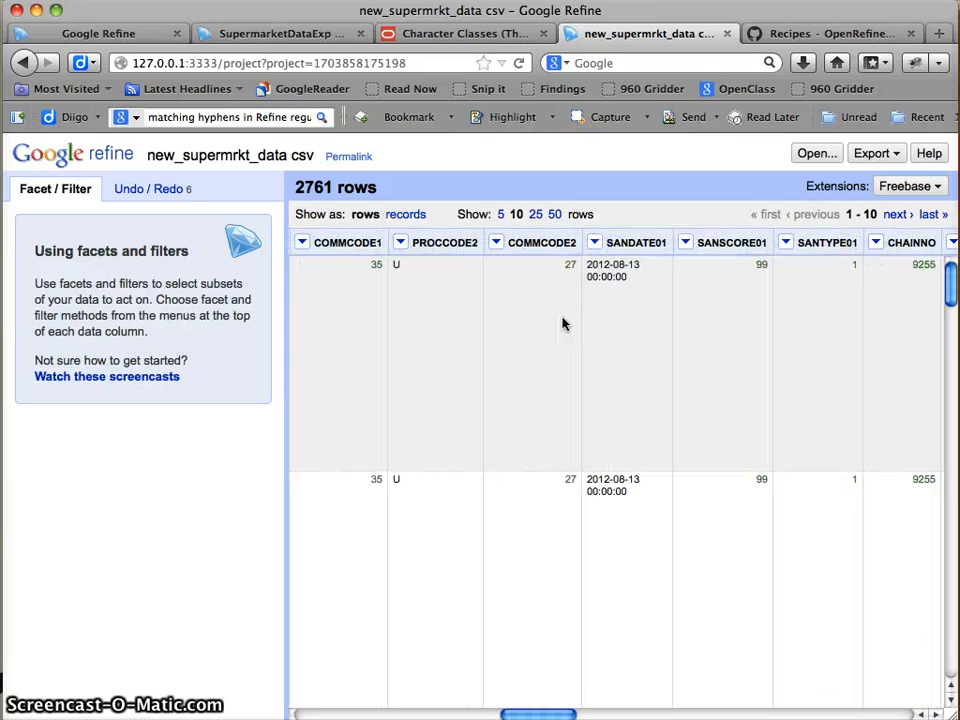
scroll(562, 323, left, 8)
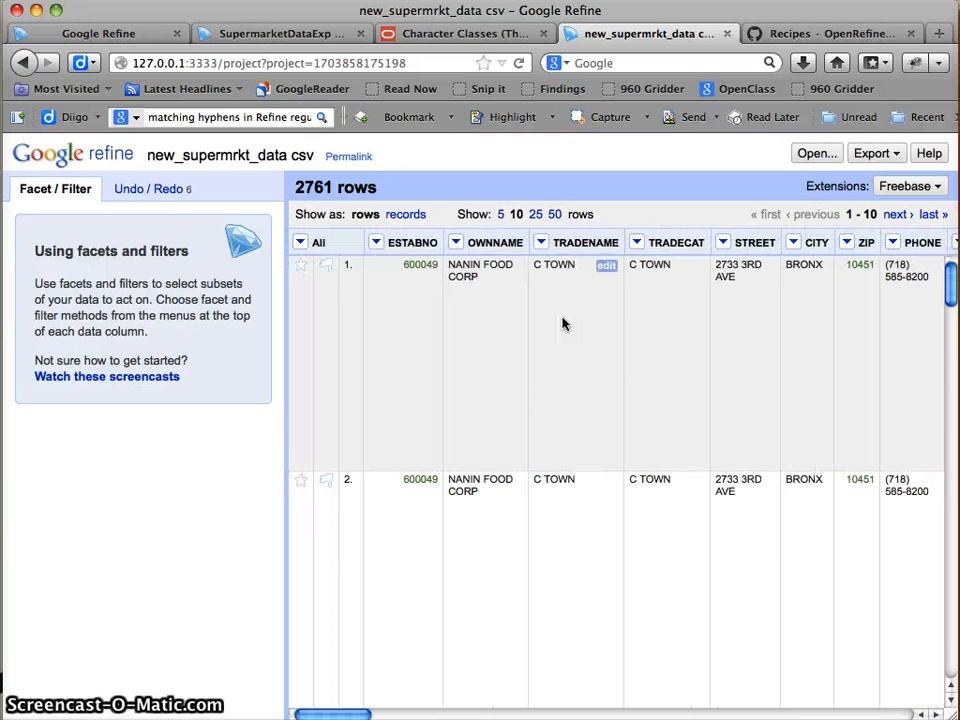